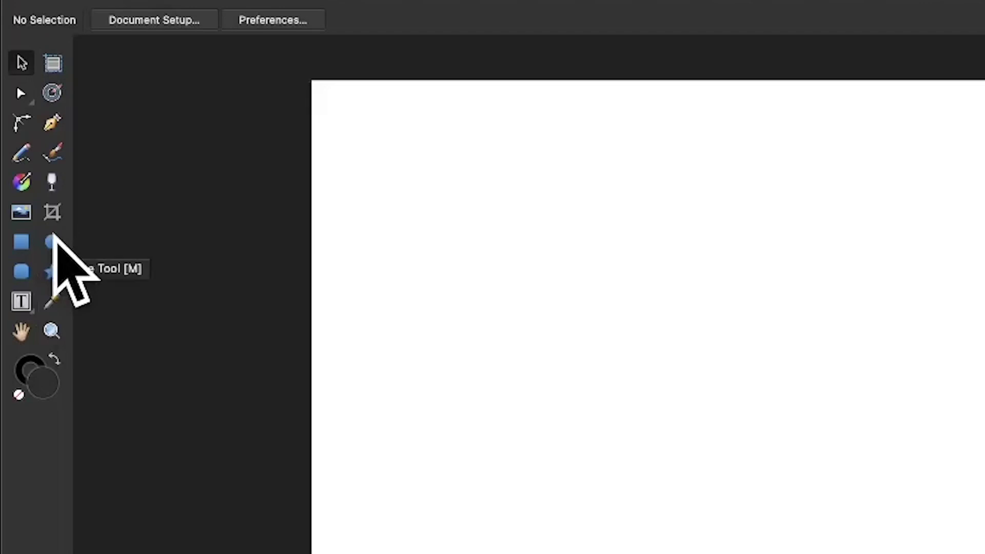
# Draw a large circle and a five-point star overlapping its upper-left edge.
pyautogui.click(50, 239)
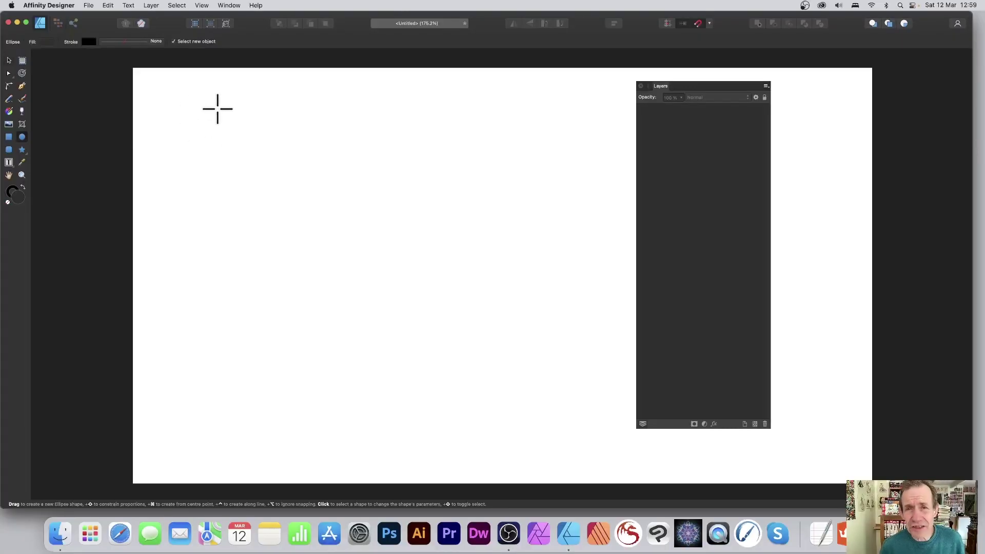
pyautogui.moveTo(217, 109); pyautogui.dragTo(558, 402)
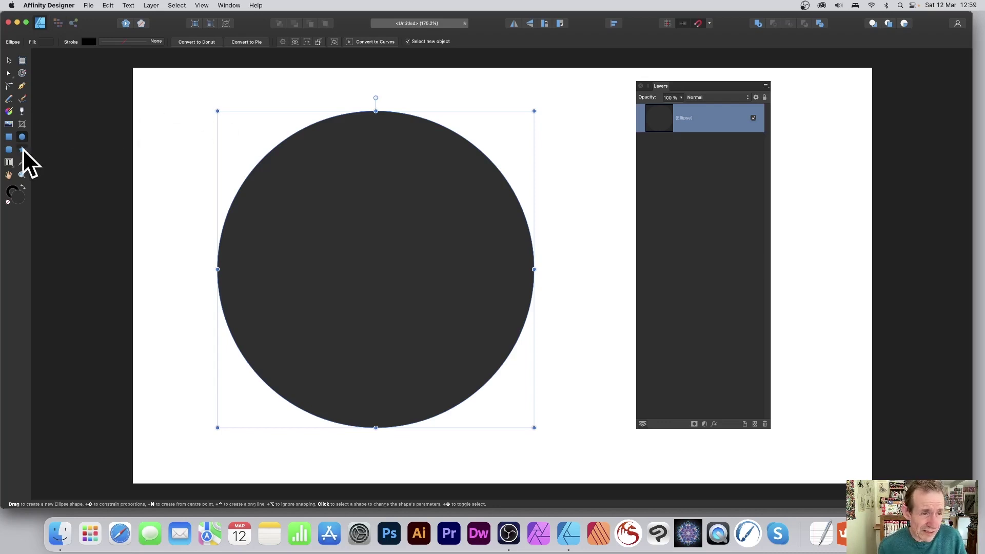
pyautogui.moveTo(189, 158); pyautogui.dragTo(279, 239)
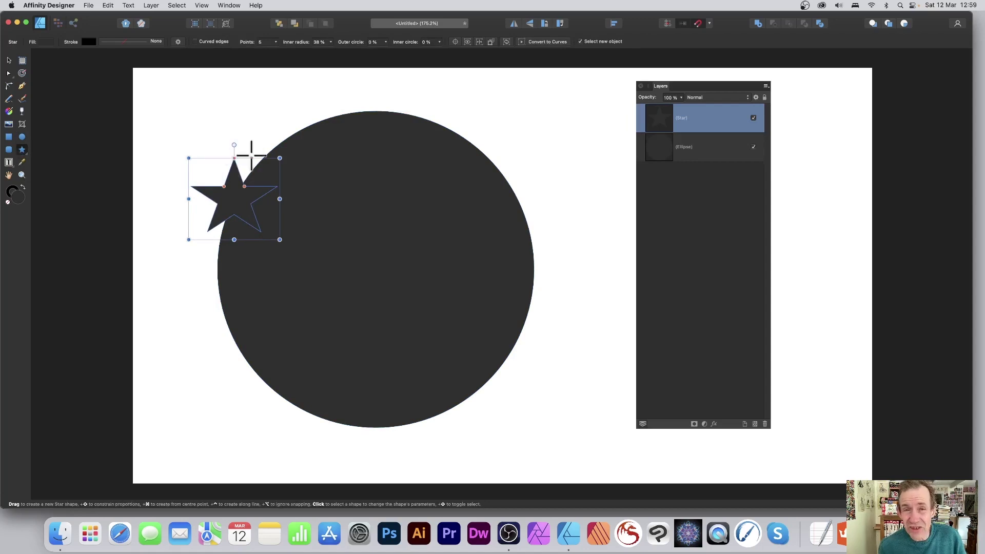
# Fill the star red and nudge it slightly up and left.
pyautogui.click(46, 41)
pyautogui.moveTo(103, 109); pyautogui.dragTo(152, 108)
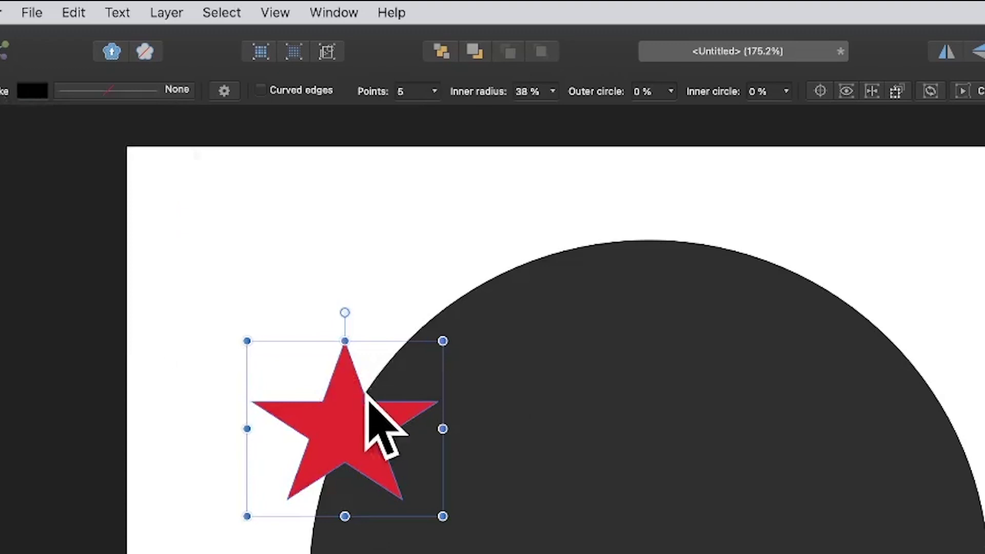
pyautogui.moveTo(366, 394); pyautogui.dragTo(329, 321)
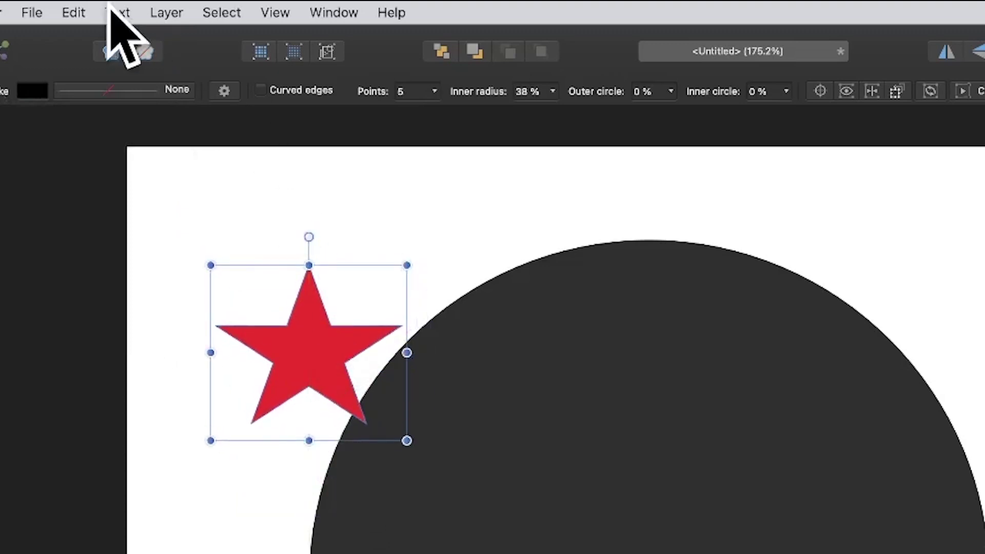
# Cut the red star from the page and shift the circle slightly down-right.
pyautogui.click(74, 12)
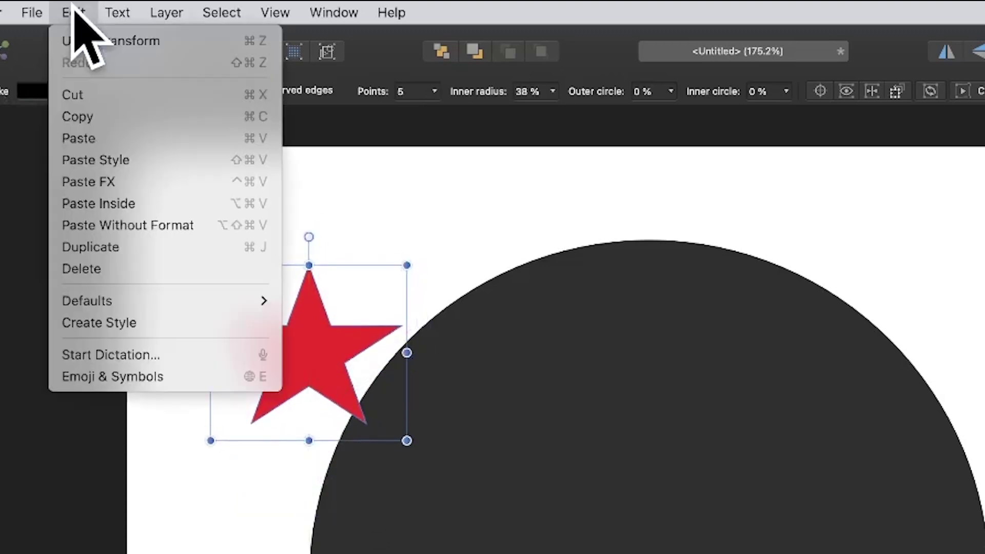
pyautogui.click(77, 96)
pyautogui.moveTo(436, 311); pyautogui.dragTo(590, 395)
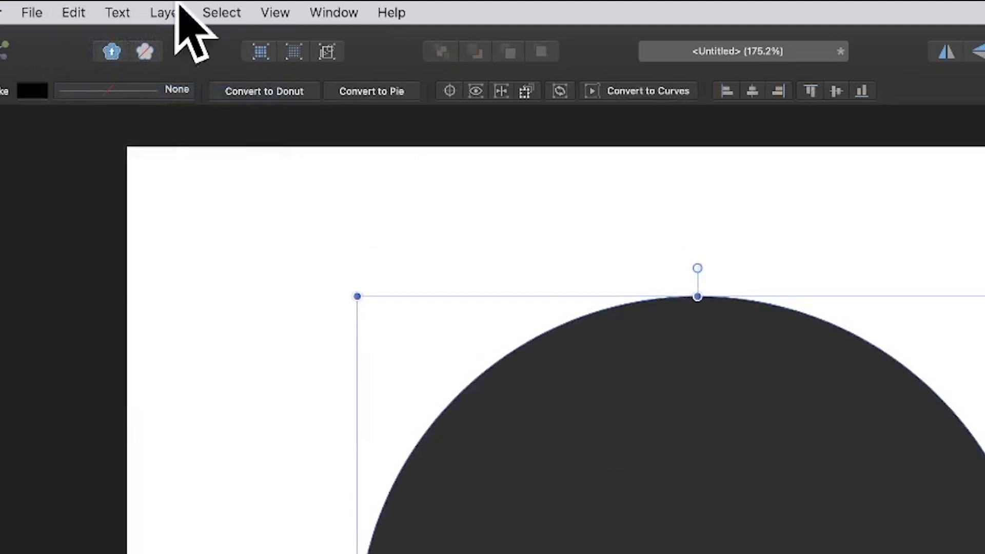
# Paste the red star inside the dark circle, then move and enlarge it at the top-left.
pyautogui.click(75, 7)
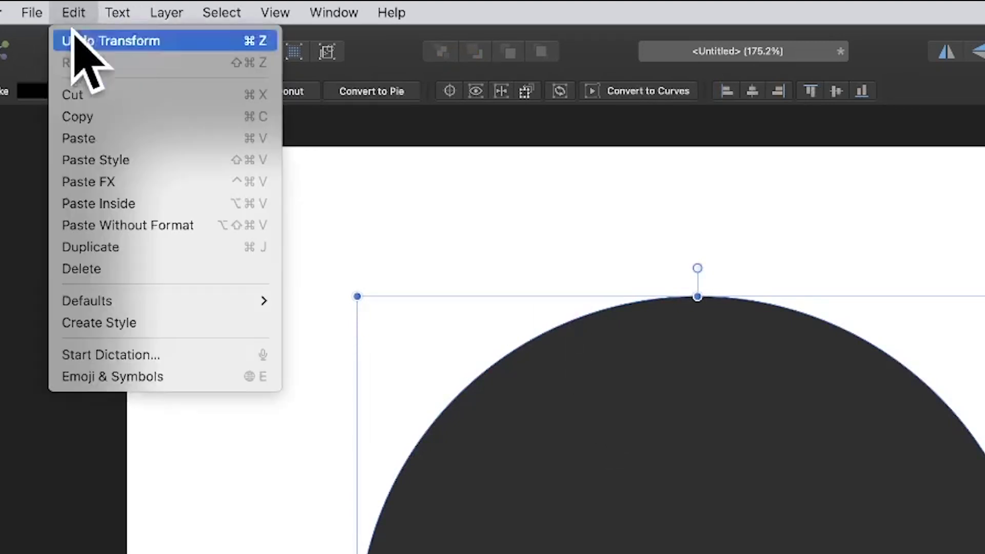
pyautogui.click(176, 207)
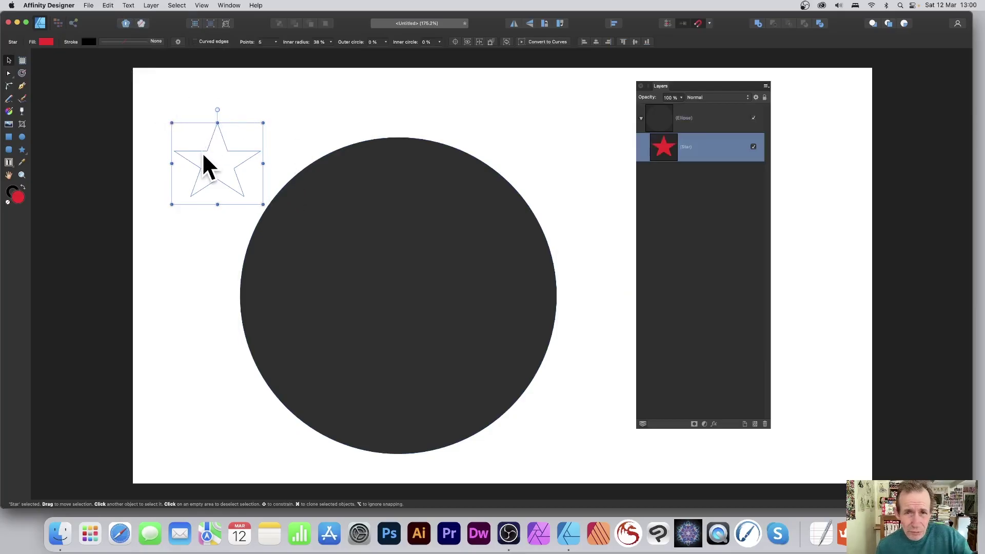
pyautogui.moveTo(226, 147); pyautogui.dragTo(321, 181)
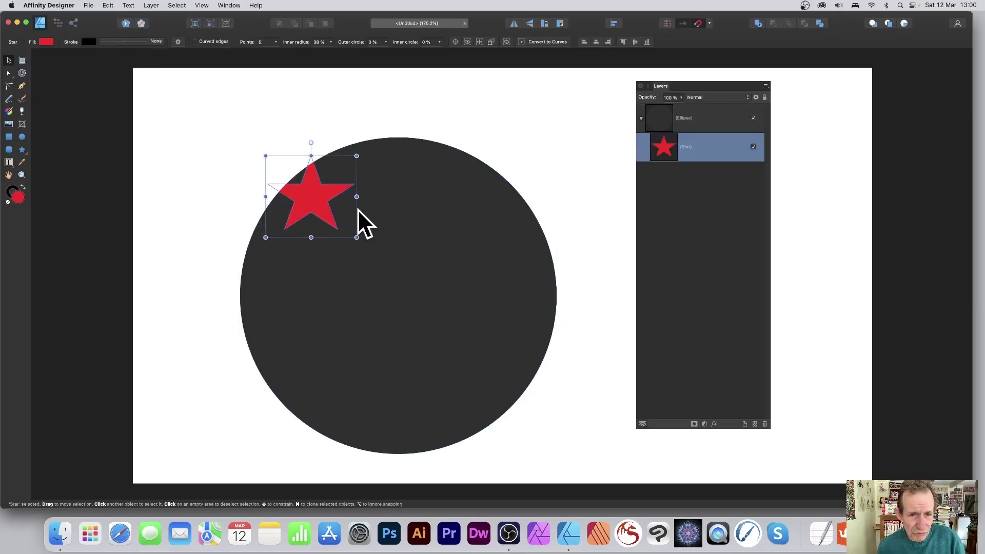
pyautogui.moveTo(356, 237); pyautogui.dragTo(399, 275)
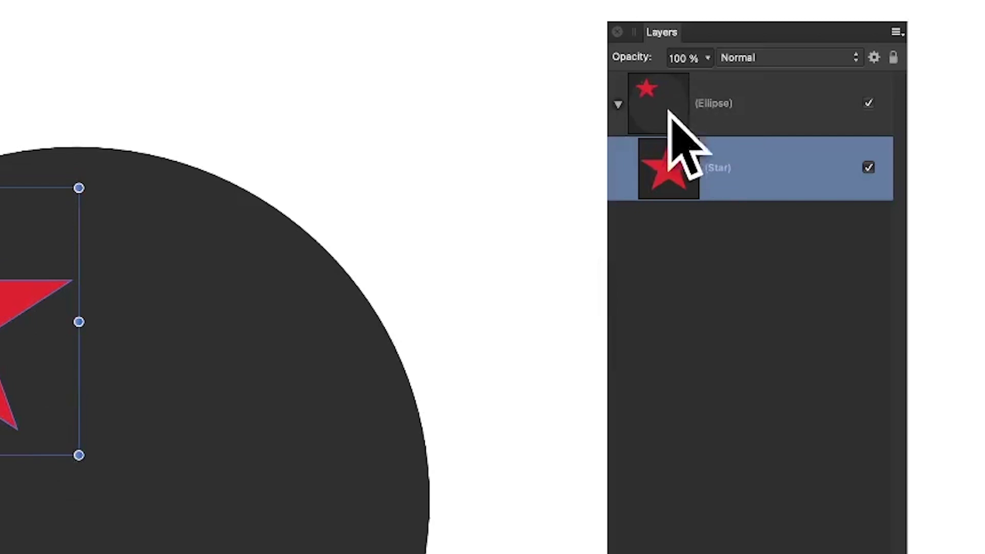
# Move the clipped star over the circle's top edge and drag out copies, six stars in all.
pyautogui.click(688, 97)
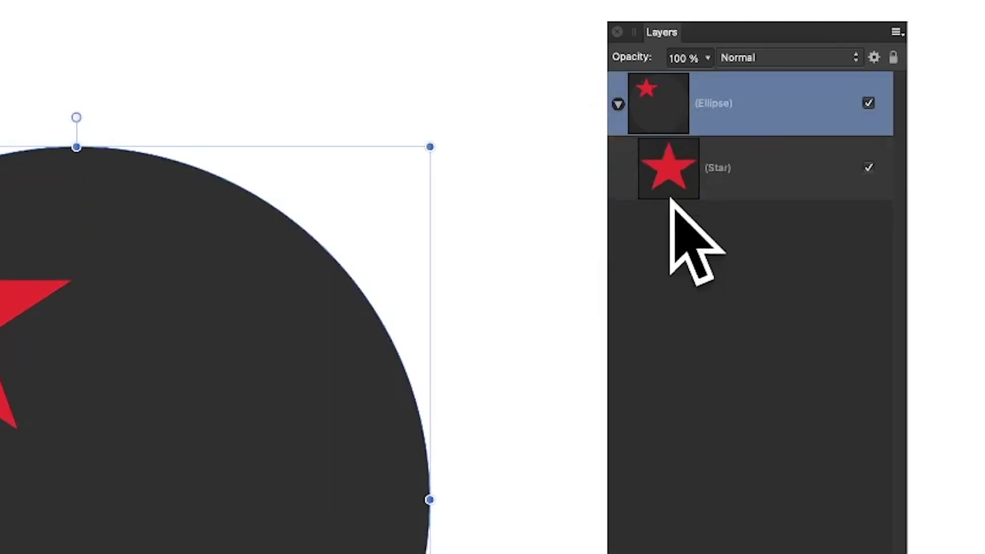
pyautogui.click(684, 163)
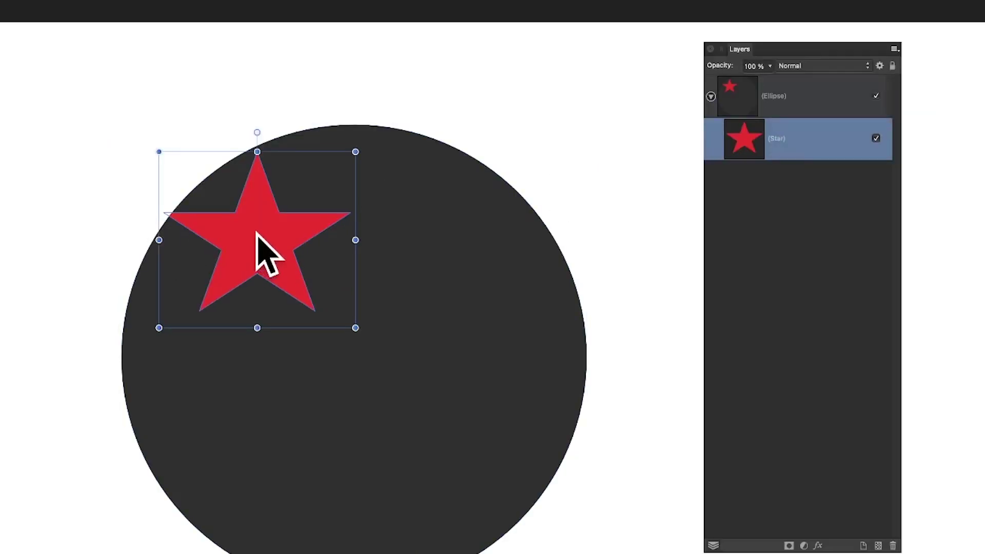
pyautogui.moveTo(258, 235); pyautogui.dragTo(316, 179)
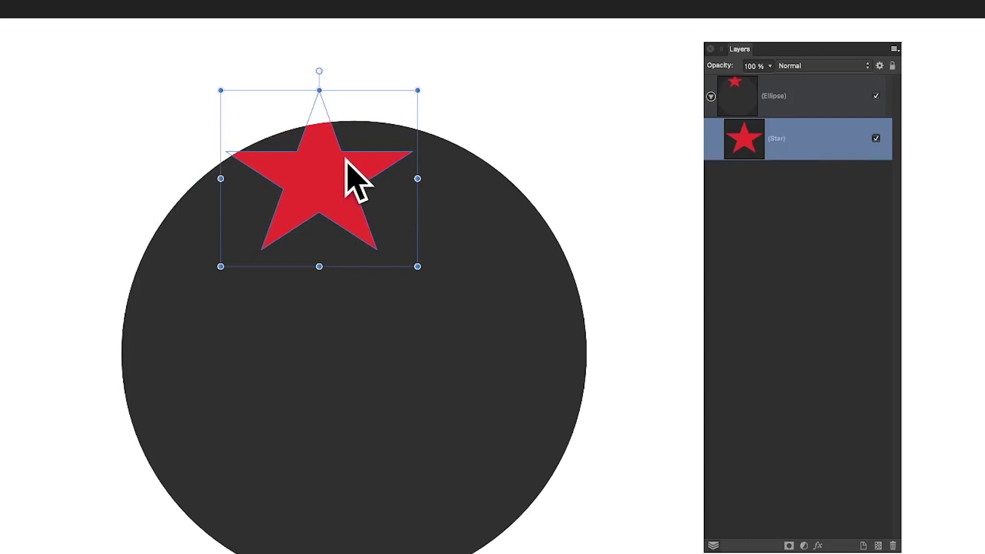
pyautogui.moveTo(345, 159); pyautogui.dragTo(362, 505)
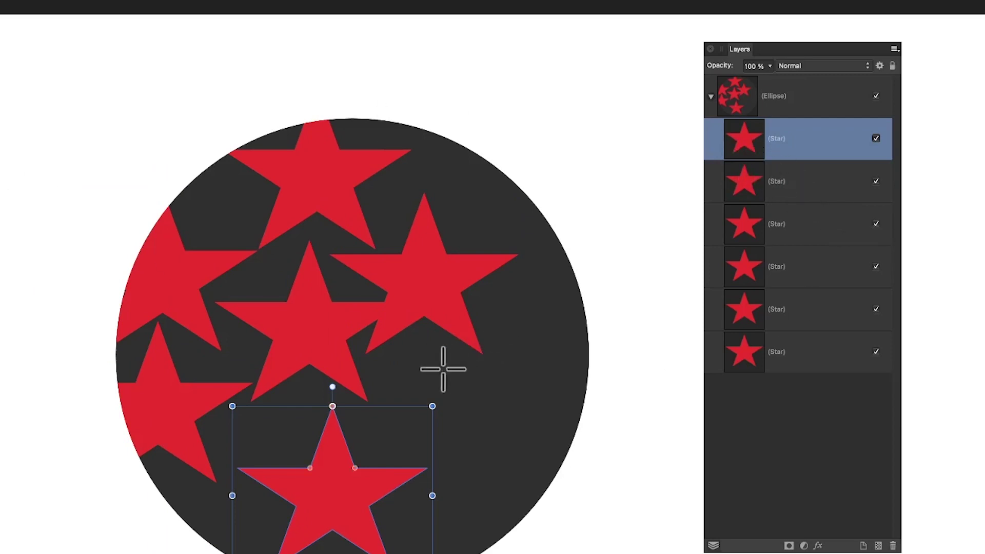
# Draw a small yellow dot inside the dark circle beside the red stars.
pyautogui.moveTo(405, 339); pyautogui.dragTo(455, 390)
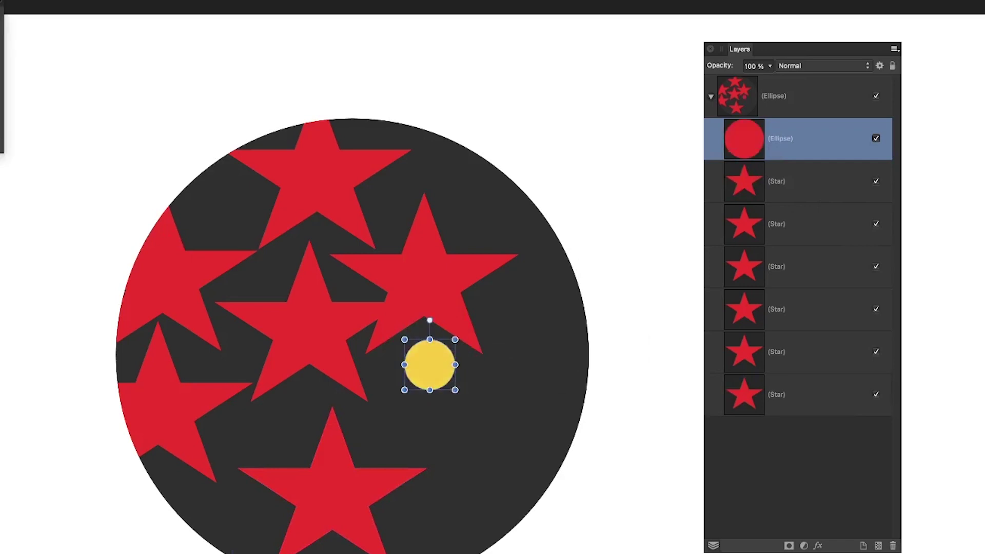
# Add seven more yellow dots of varied sizes inside the circle, then select the whole circle group.
pyautogui.moveTo(509, 290); pyautogui.dragTo(551, 333)
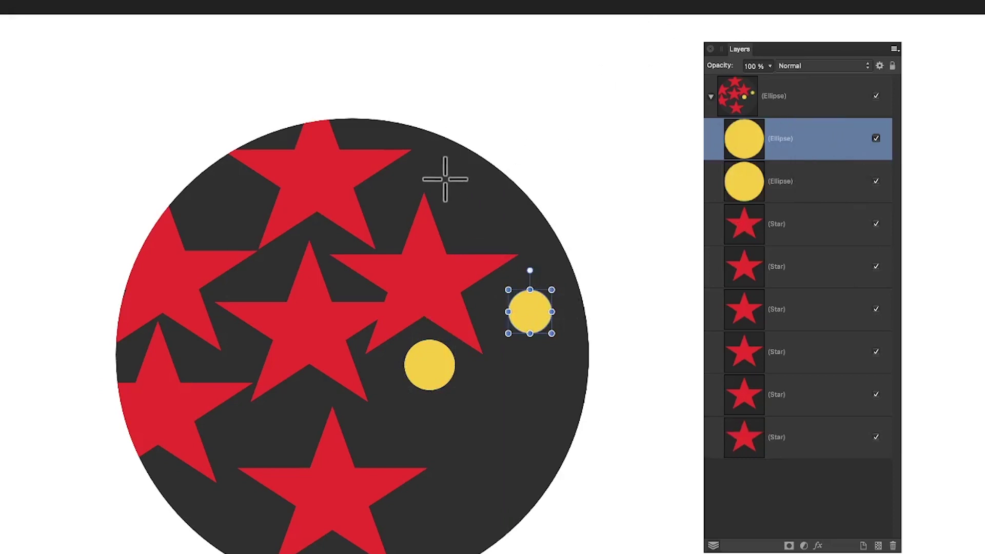
pyautogui.moveTo(445, 179); pyautogui.dragTo(489, 223)
pyautogui.moveTo(456, 460); pyautogui.dragTo(497, 500)
pyautogui.moveTo(340, 434); pyautogui.dragTo(386, 479)
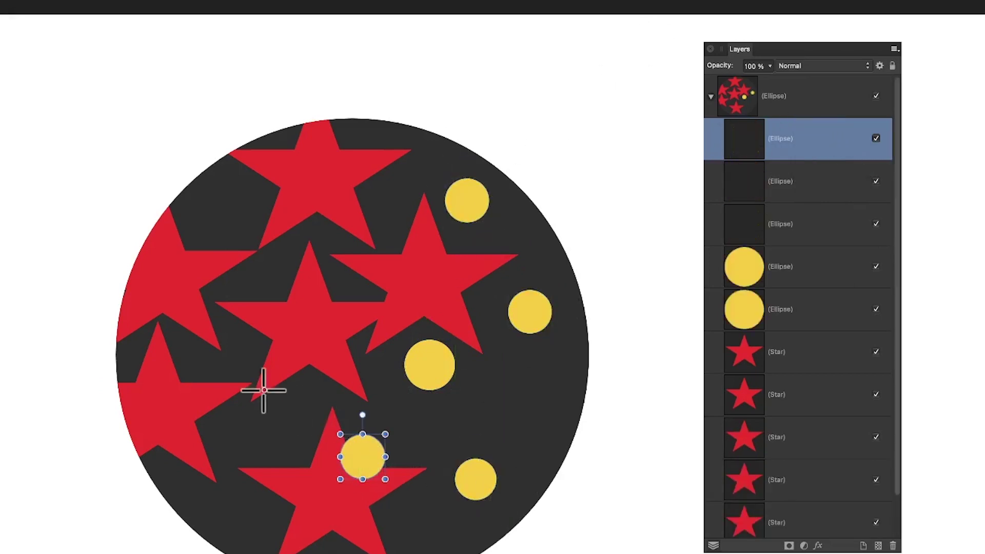
pyautogui.moveTo(247, 390); pyautogui.dragTo(285, 429)
pyautogui.moveTo(273, 333); pyautogui.dragTo(292, 353)
pyautogui.moveTo(211, 260); pyautogui.dragTo(237, 285)
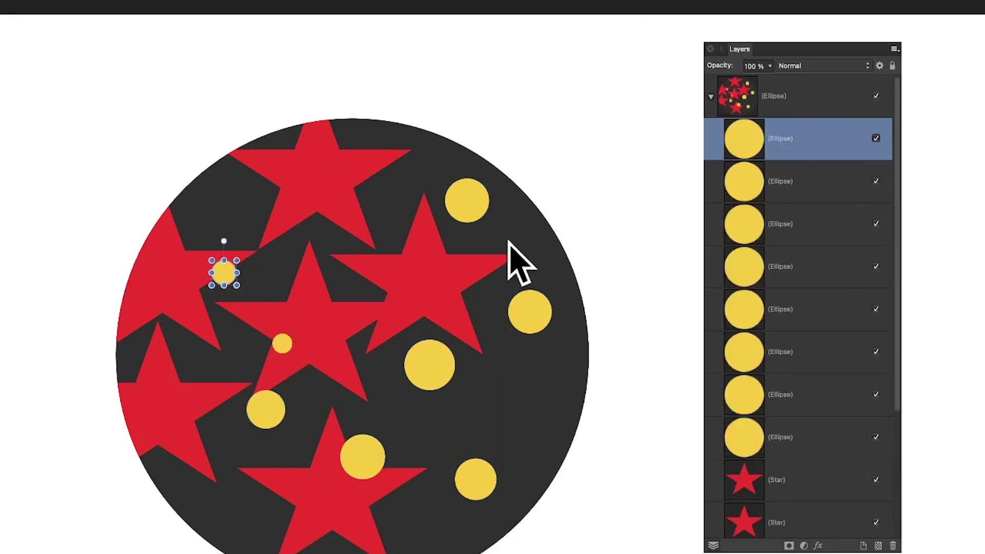
pyautogui.click(423, 200)
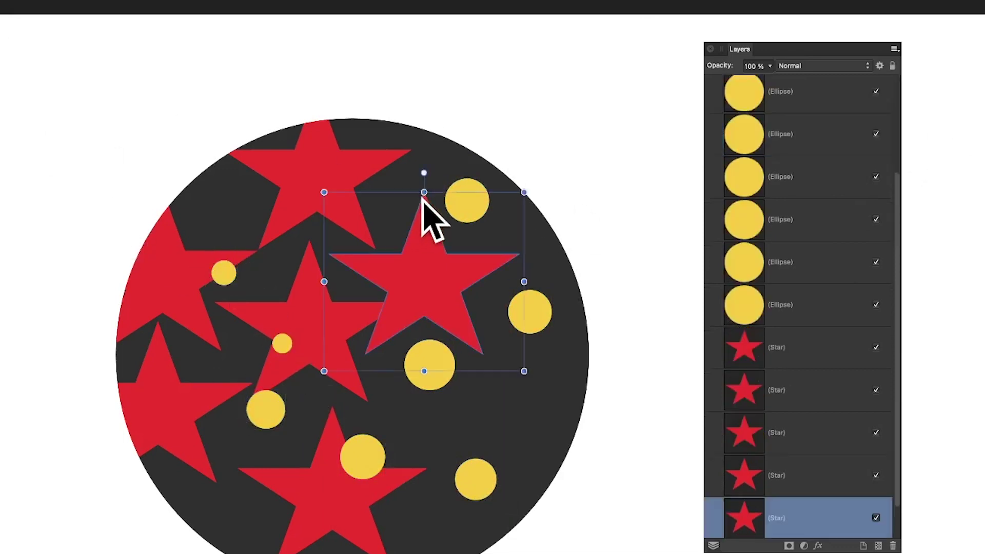
pyautogui.click(508, 172)
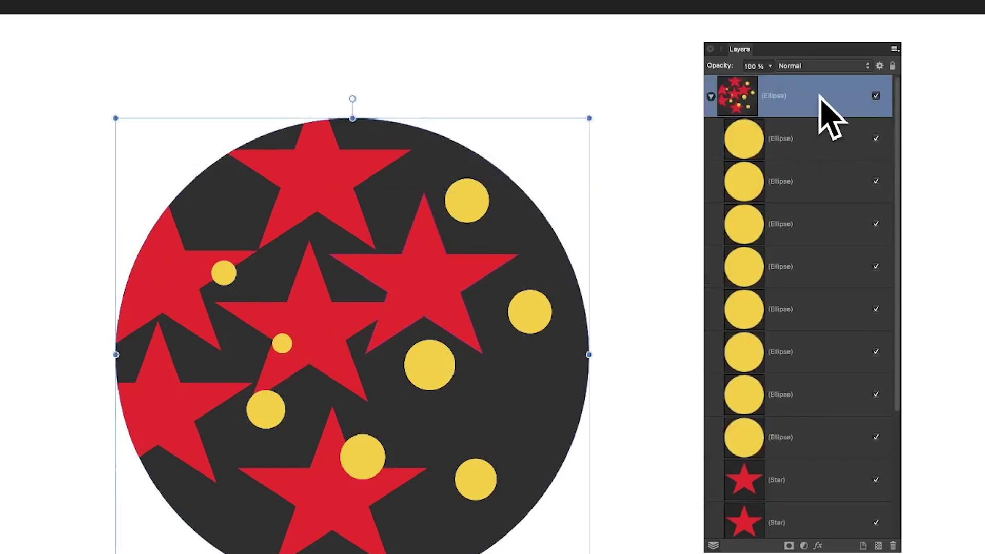
# Move the circle group, scale it down, and rotate it 45°.
pyautogui.moveTo(433, 211); pyautogui.dragTo(456, 210)
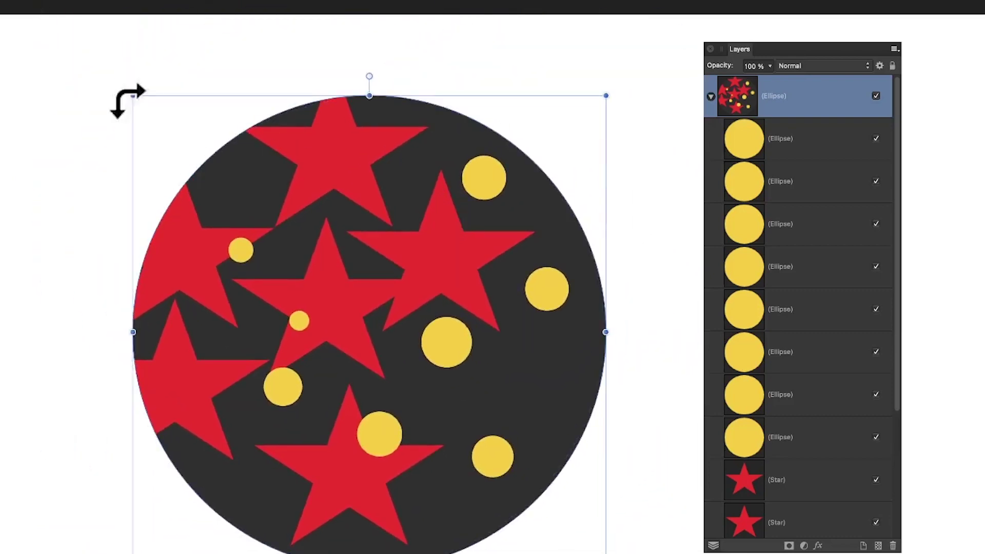
pyautogui.moveTo(134, 96); pyautogui.dragTo(376, 255)
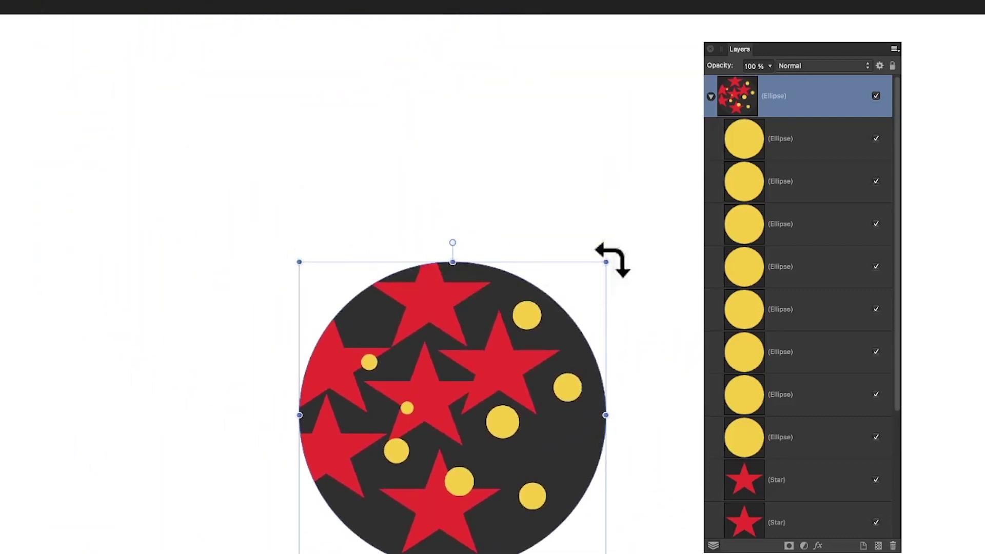
pyautogui.moveTo(609, 260); pyautogui.dragTo(459, 203)
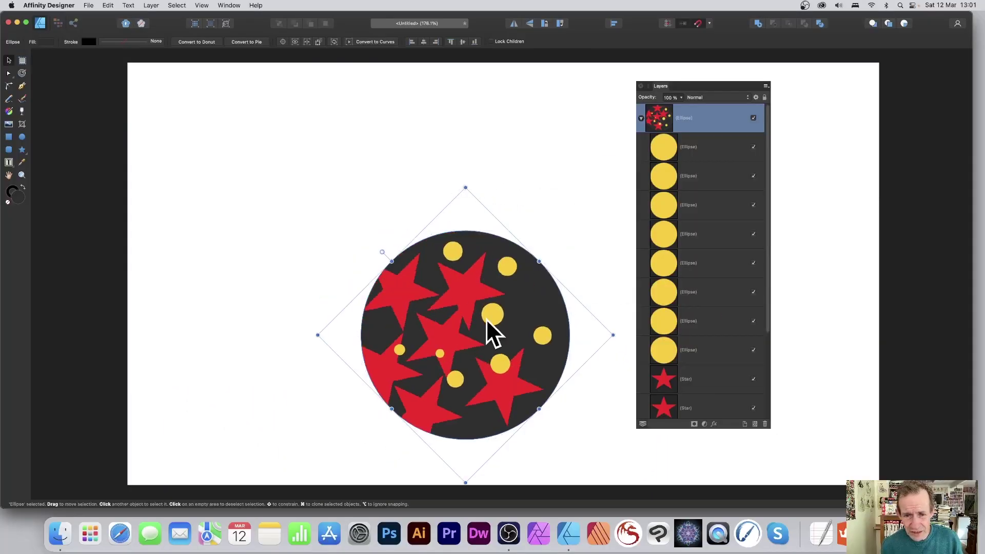
pyautogui.moveTo(483, 391); pyautogui.dragTo(346, 264)
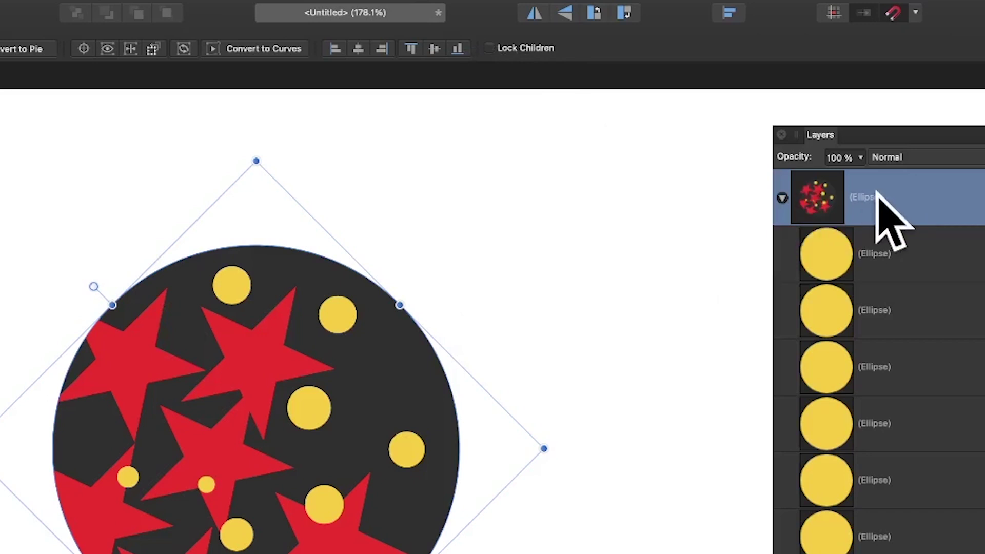
# With Lock Children on, shift the dark circle so stars show only on its left.
pyautogui.click(857, 254)
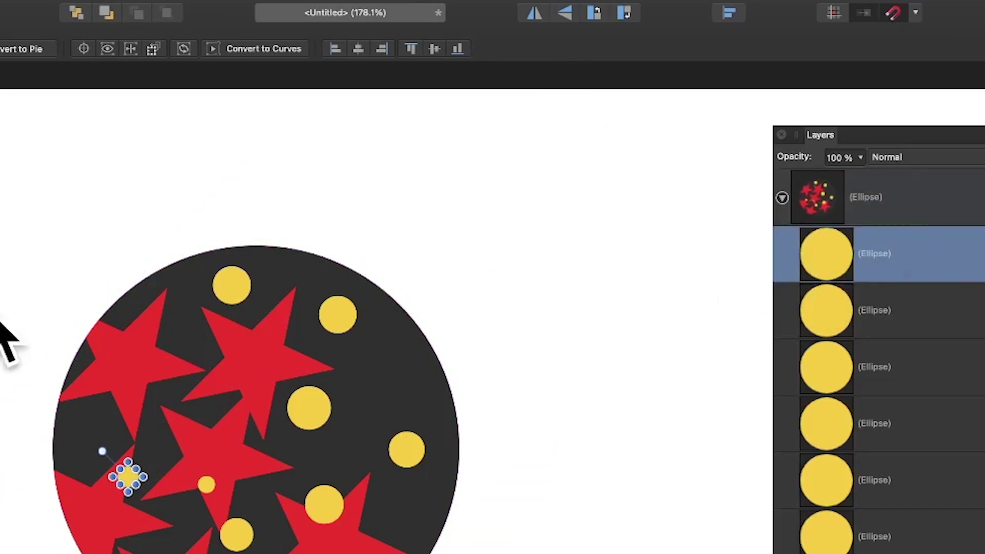
pyautogui.click(821, 205)
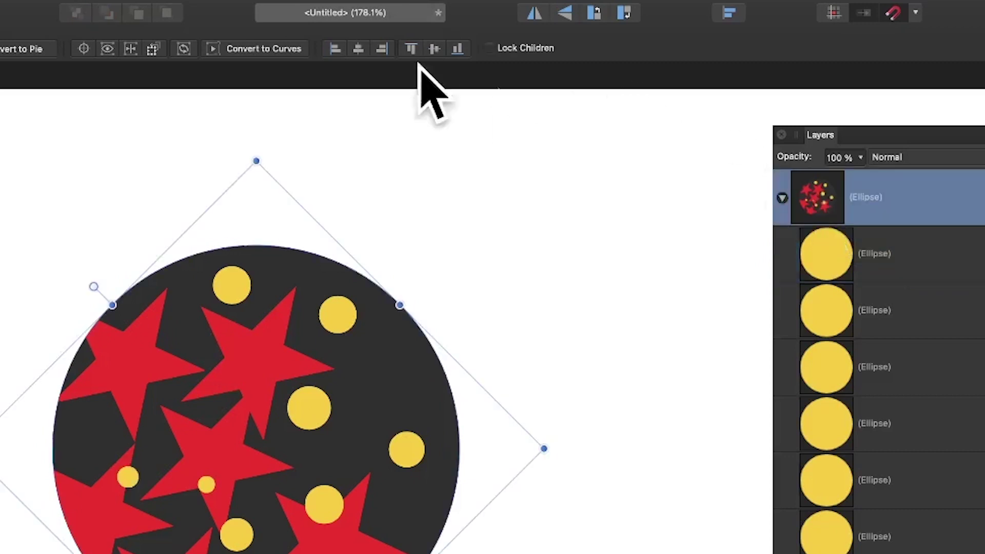
pyautogui.click(489, 48)
pyautogui.moveTo(282, 356); pyautogui.dragTo(36, 297)
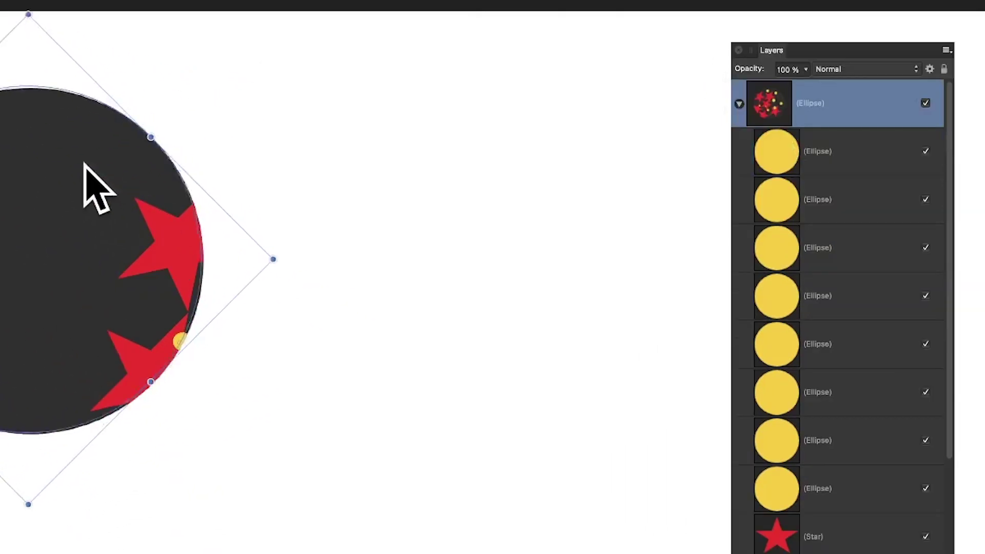
pyautogui.moveTo(98, 190); pyautogui.dragTo(462, 282)
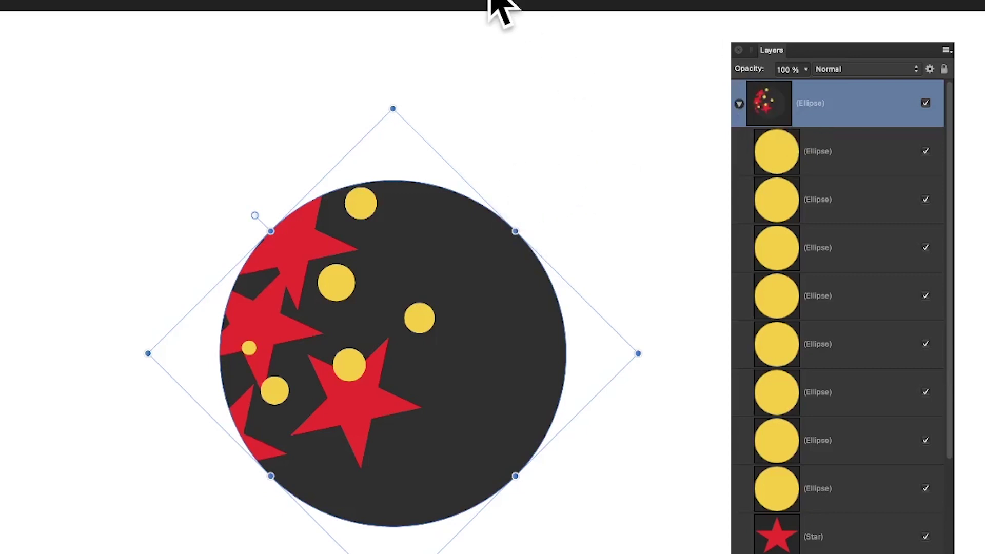
# Reposition the whole circle group and duplicate it to the right.
pyautogui.moveTo(402, 247); pyautogui.dragTo(316, 200)
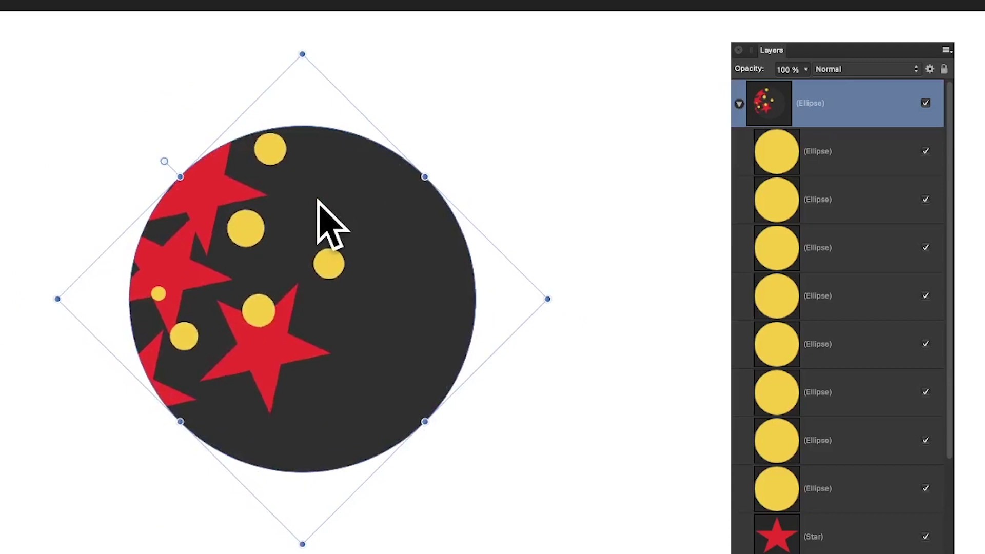
pyautogui.scroll(-3, 321, 209)
pyautogui.hscroll(3, 291, 176)
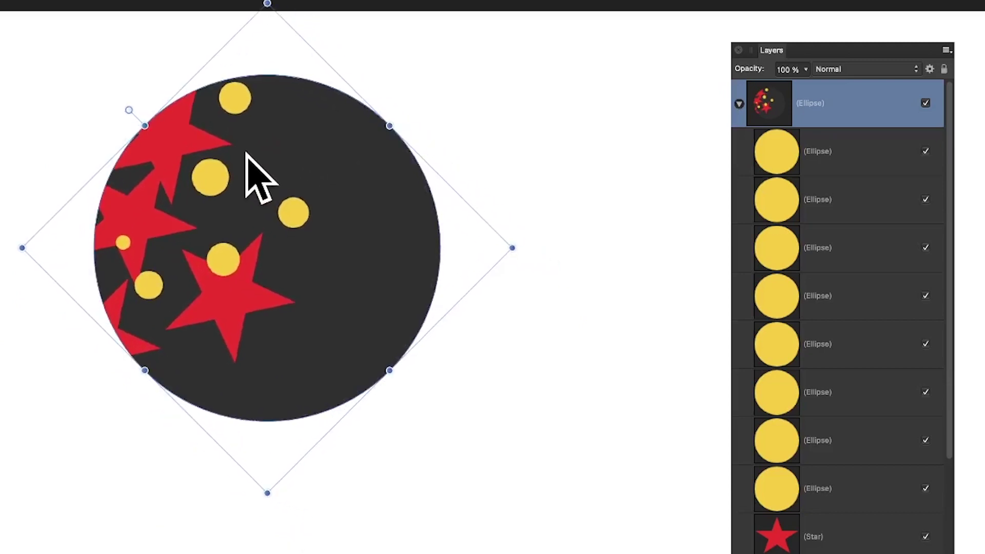
pyautogui.hscroll(2, 268, 209)
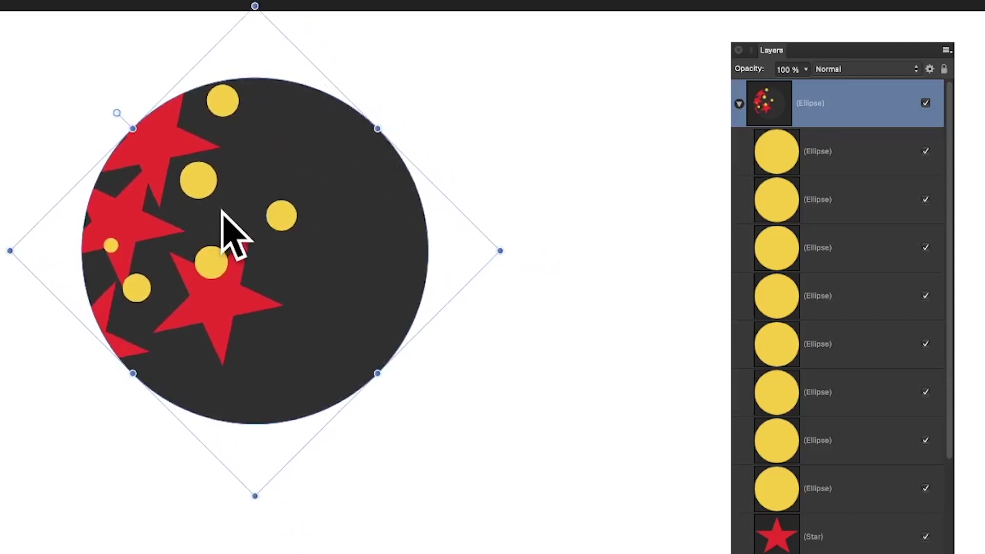
pyautogui.moveTo(220, 237); pyautogui.dragTo(482, 219)
# Shrink the copy to about 317.6 px wide beside the big circle and expand its layers.
pyautogui.moveTo(269, 233); pyautogui.dragTo(499, 231)
pyautogui.moveTo(587, 221); pyautogui.dragTo(475, 211)
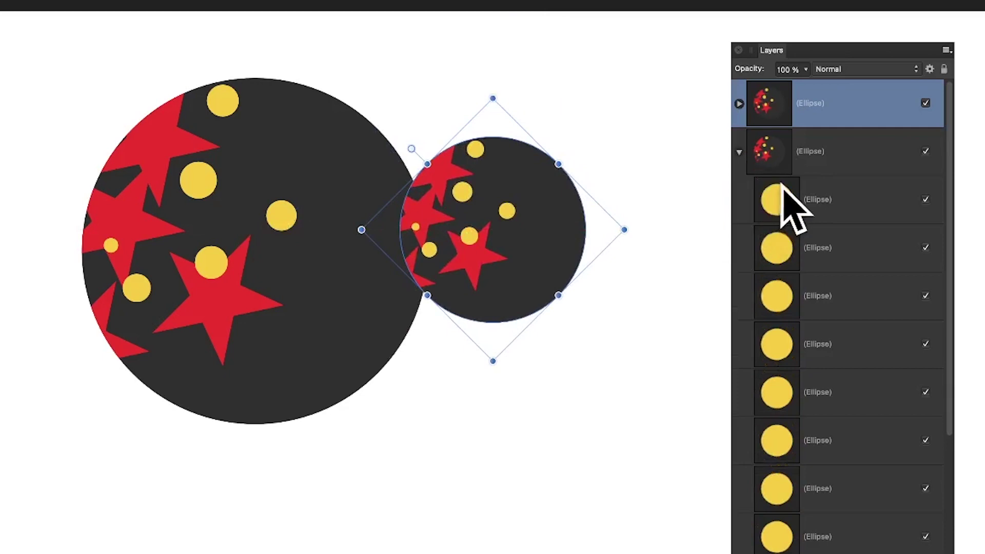
pyautogui.click(739, 104)
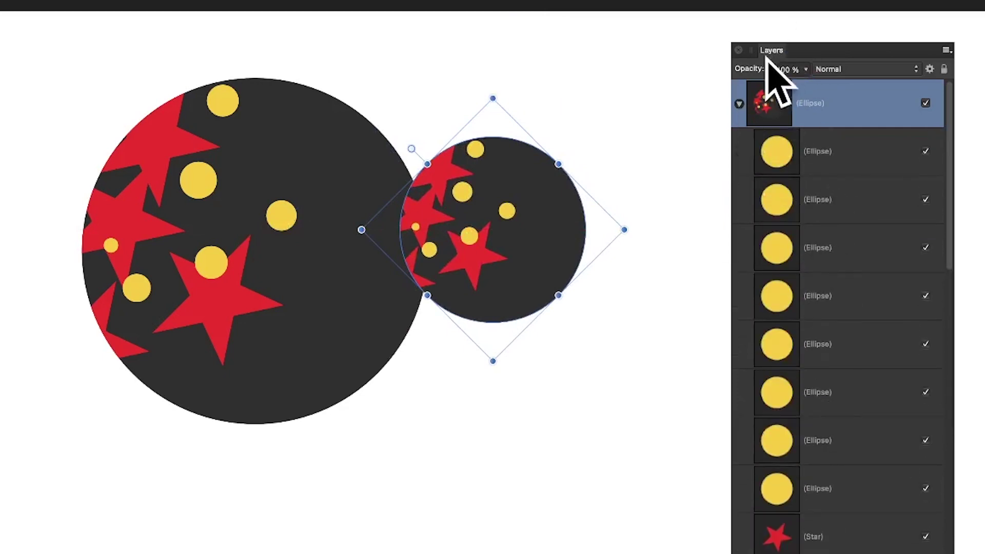
pyautogui.click(739, 104)
pyautogui.click(738, 104)
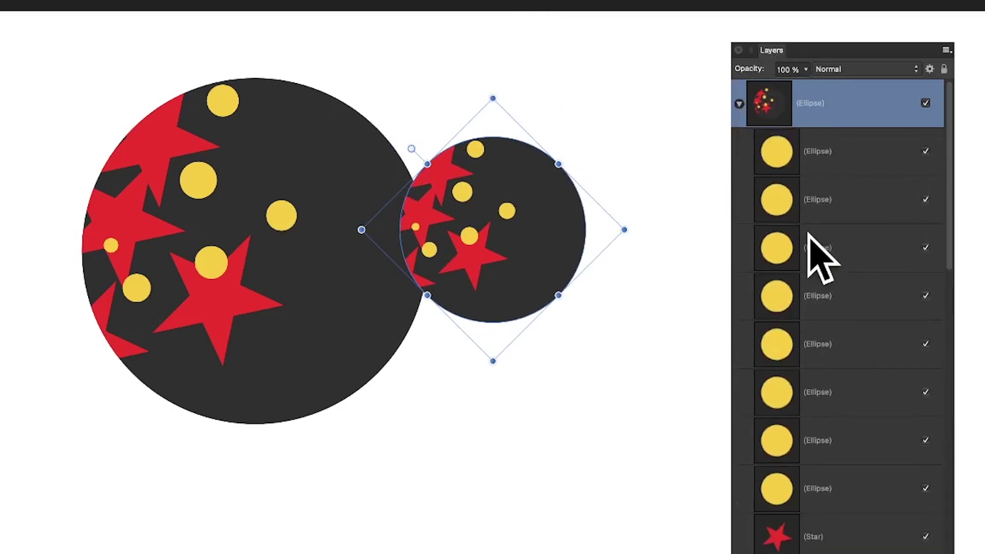
# Enlarge two of the copy's yellow dots and move them to its right edge.
pyautogui.click(782, 201)
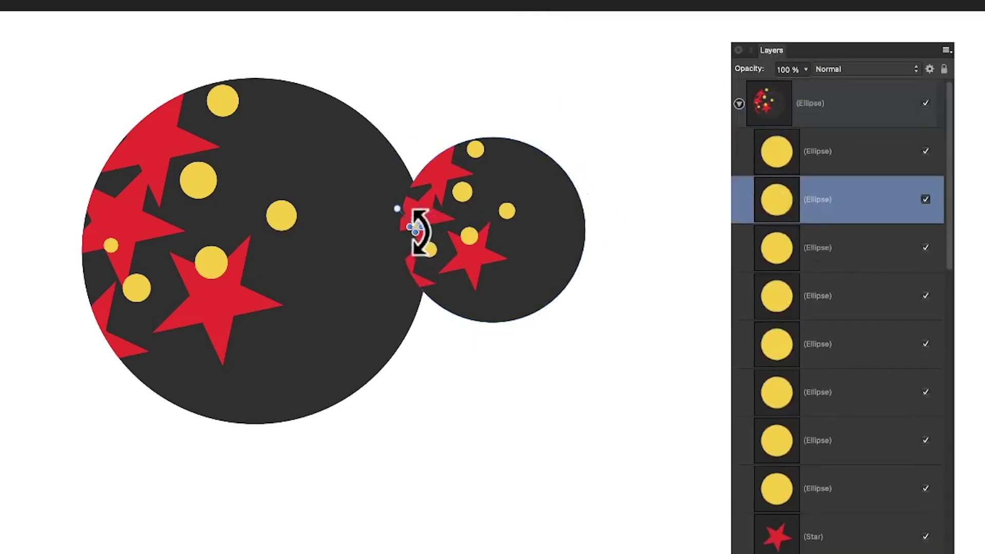
pyautogui.moveTo(422, 229); pyautogui.dragTo(583, 186)
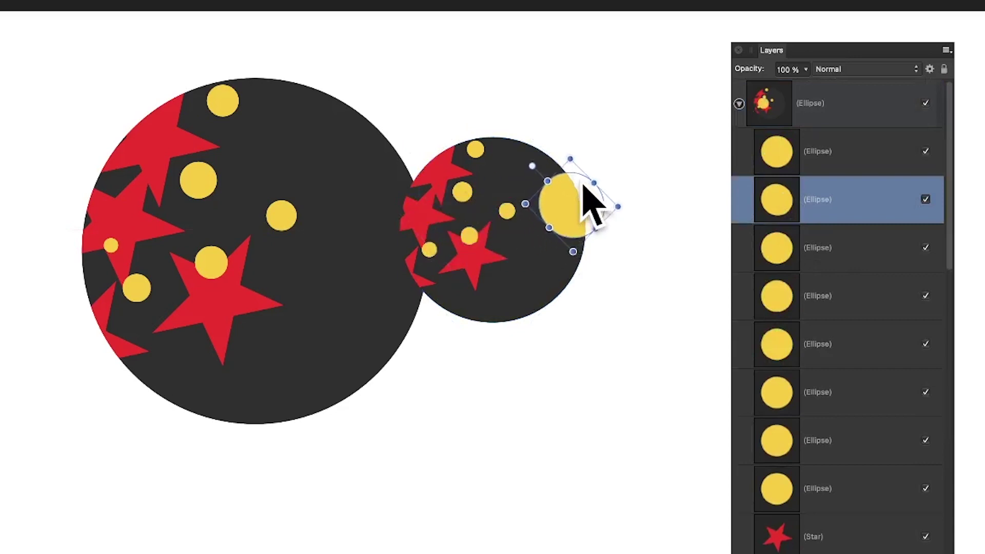
pyautogui.click(782, 259)
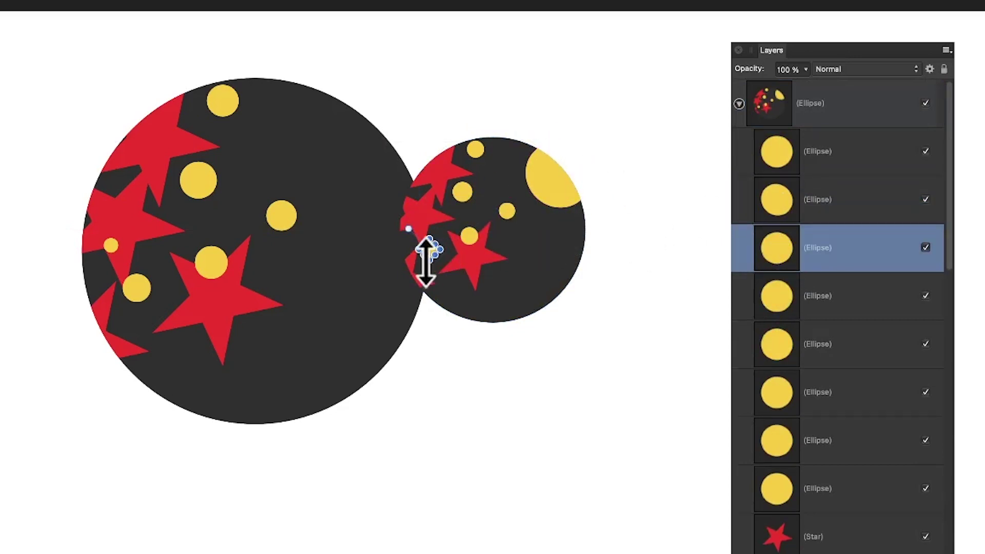
pyautogui.moveTo(426, 262); pyautogui.dragTo(561, 279)
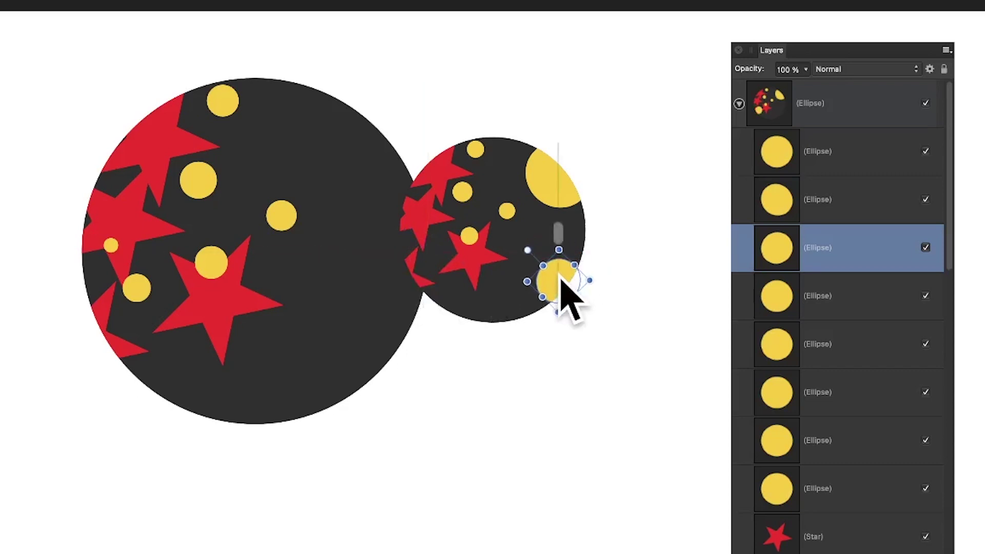
# Overlap the small circle onto the big circle's upper-right.
pyautogui.click(600, 145)
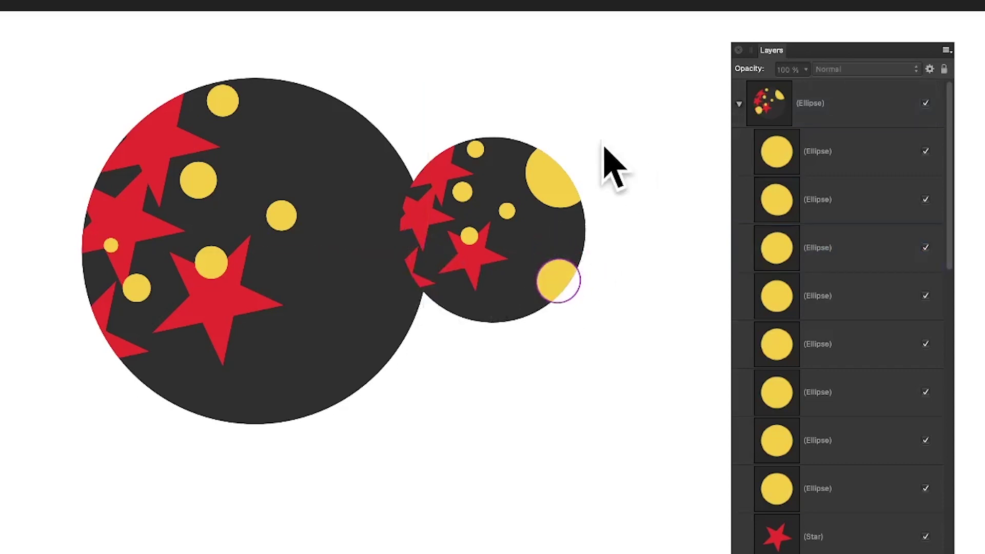
pyautogui.click(529, 153)
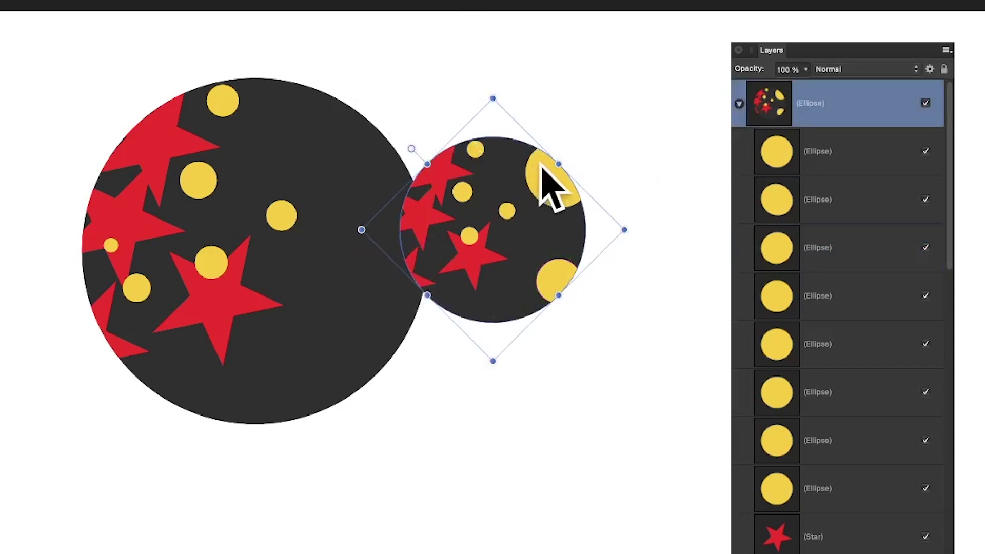
pyautogui.moveTo(543, 169); pyautogui.dragTo(475, 132)
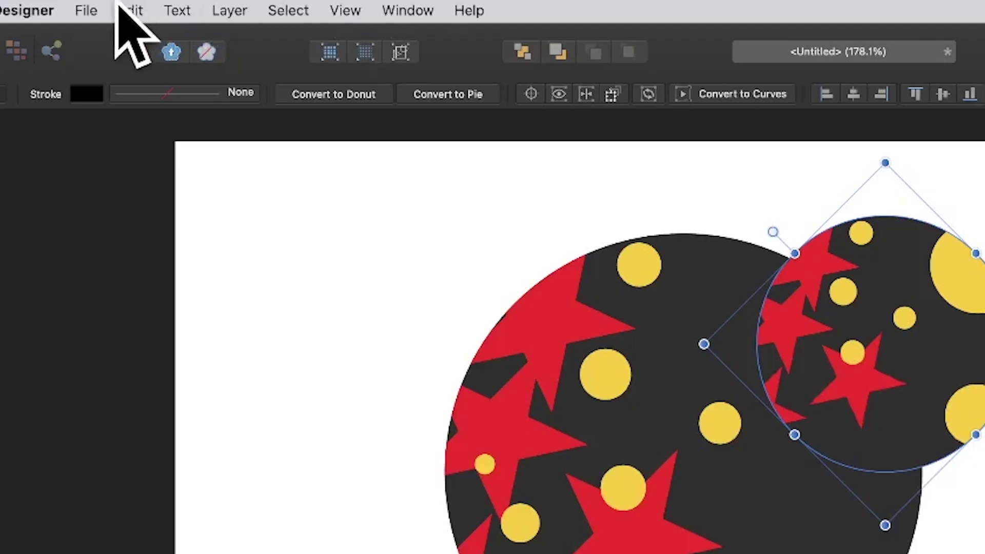
# Cut the small circle, then enlarge the big circle and shift it, leaving only left-edge star slivers.
pyautogui.click(128, 10)
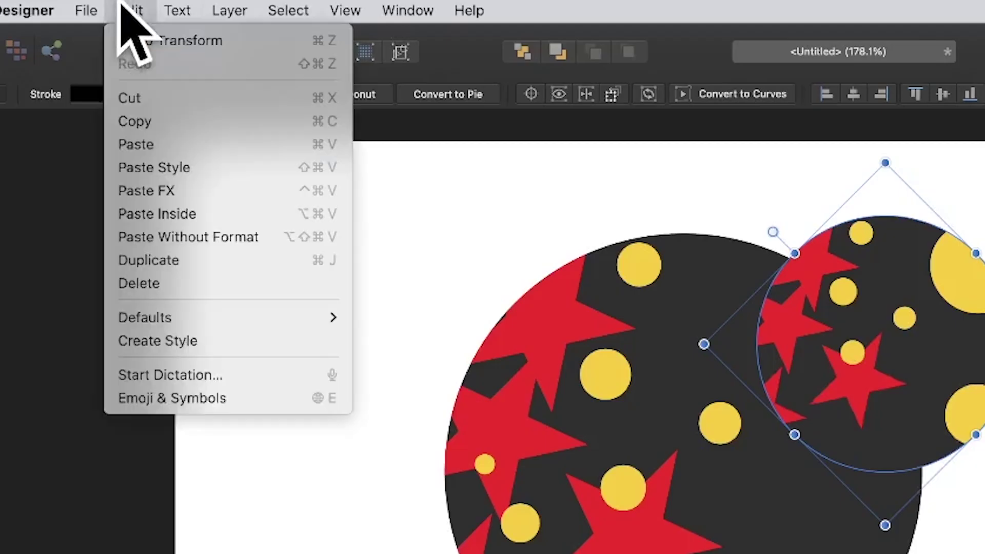
pyautogui.click(157, 99)
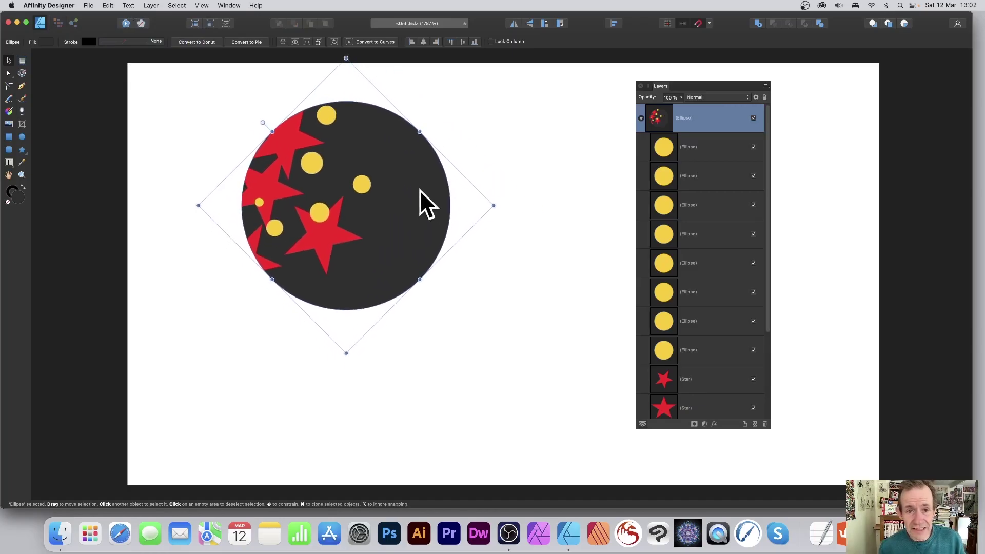
pyautogui.moveTo(484, 207); pyautogui.dragTo(449, 257)
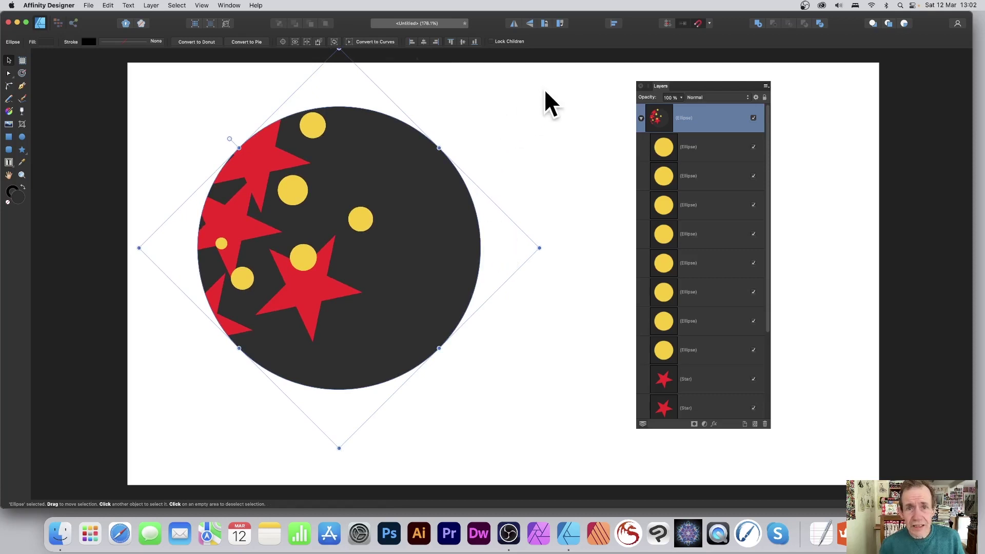
pyautogui.moveTo(431, 202); pyautogui.dragTo(486, 180)
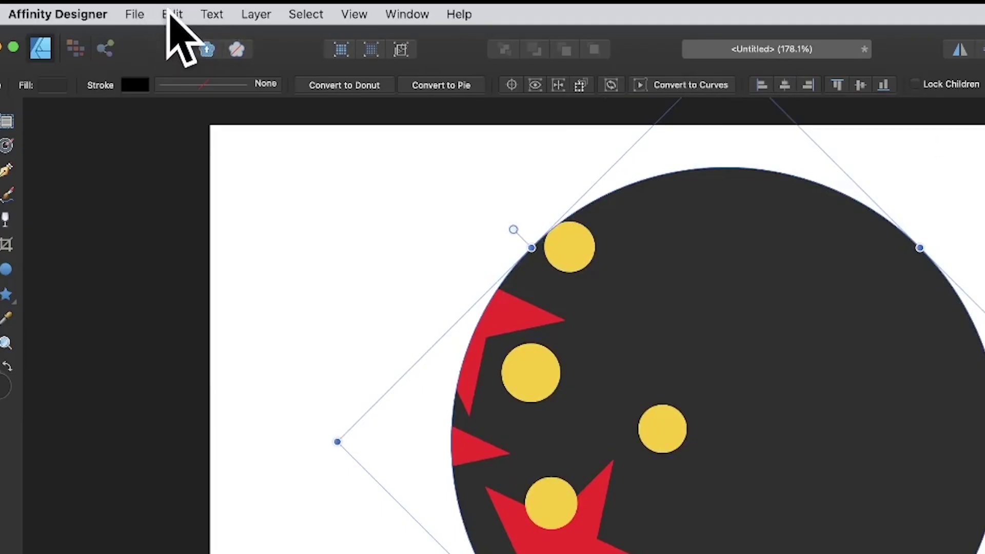
# Paste the star-and-dot copy inside the big circle, enlarge it at upper right, and select its first dot layer.
pyautogui.click(171, 15)
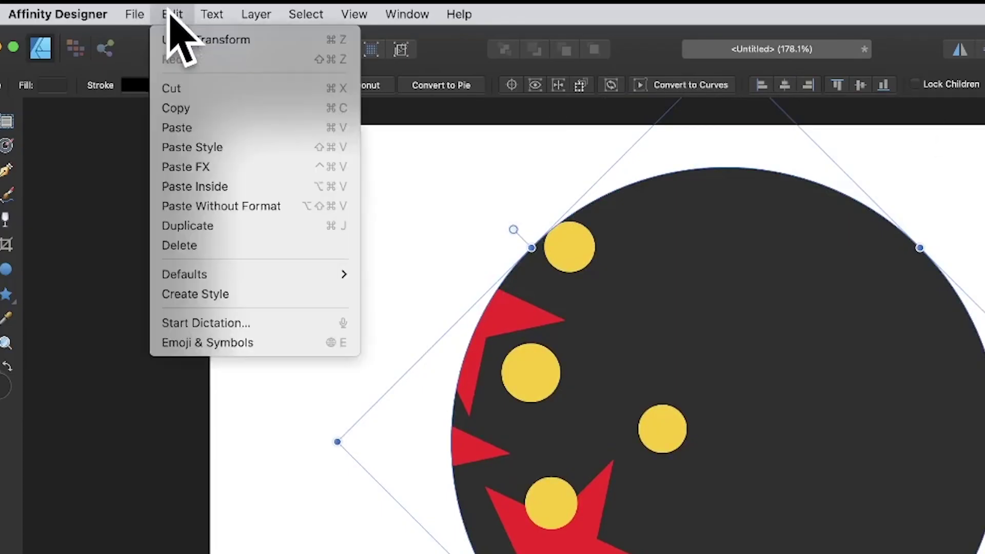
pyautogui.click(198, 187)
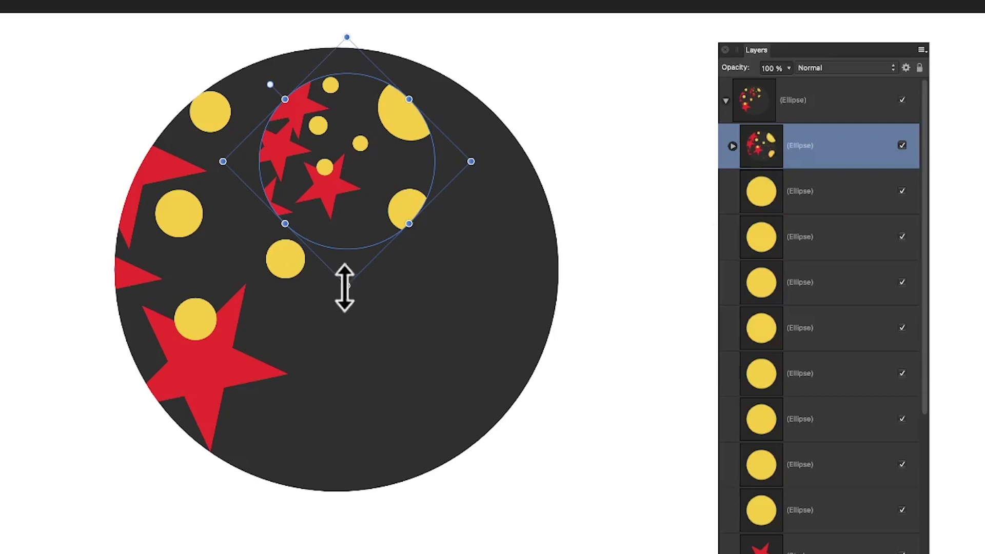
pyautogui.moveTo(345, 289); pyautogui.dragTo(351, 403)
pyautogui.moveTo(300, 237); pyautogui.dragTo(305, 64)
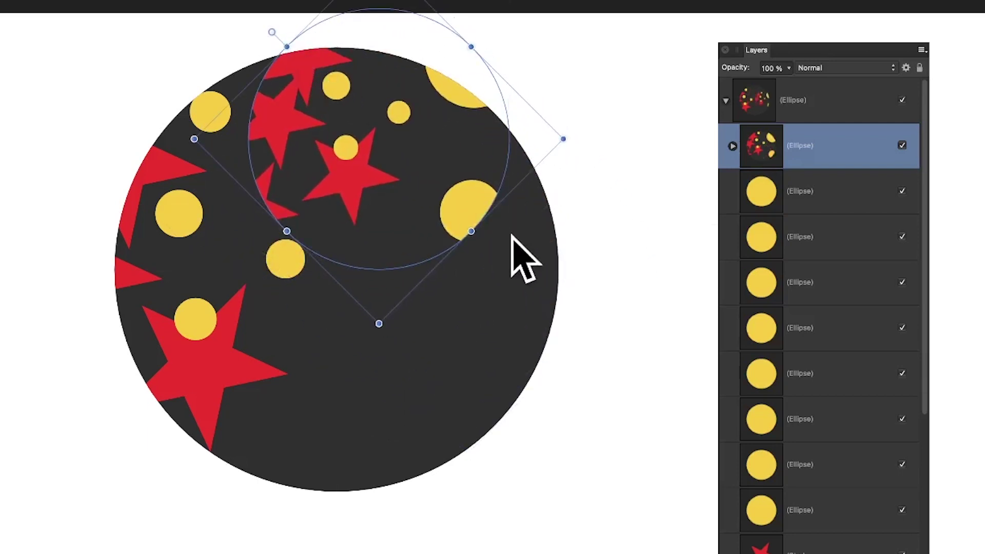
pyautogui.moveTo(471, 231); pyautogui.dragTo(538, 282)
pyautogui.moveTo(367, 220); pyautogui.dragTo(405, 229)
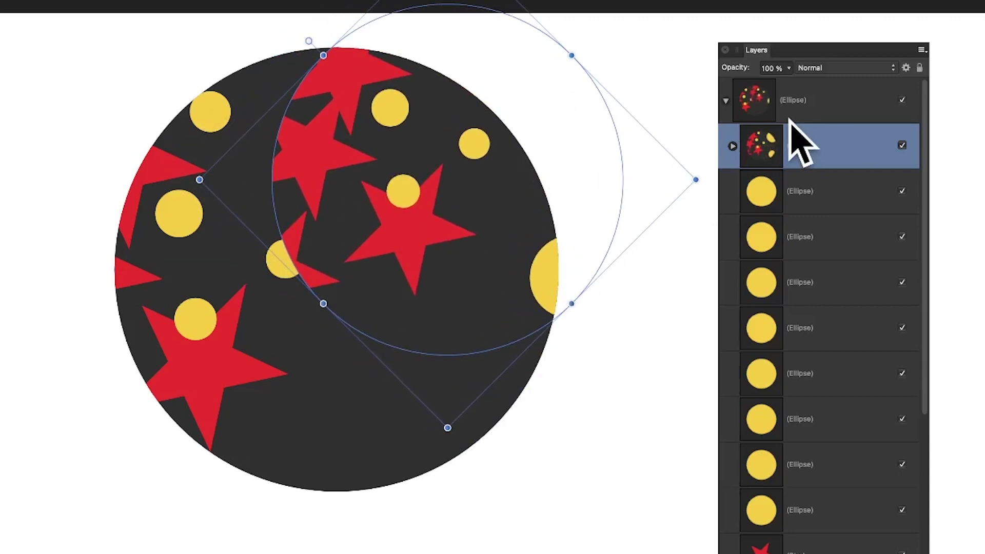
pyautogui.click(732, 146)
pyautogui.click(805, 196)
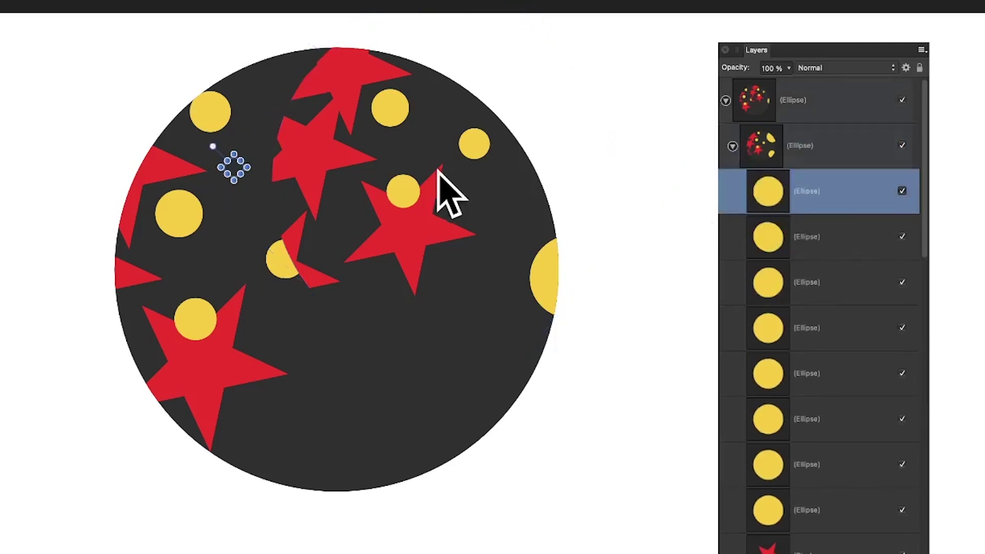
# Enlarge the small dot, then move two red stars right and down, one toward the circle's centre.
pyautogui.moveTo(227, 183); pyautogui.dragTo(235, 222)
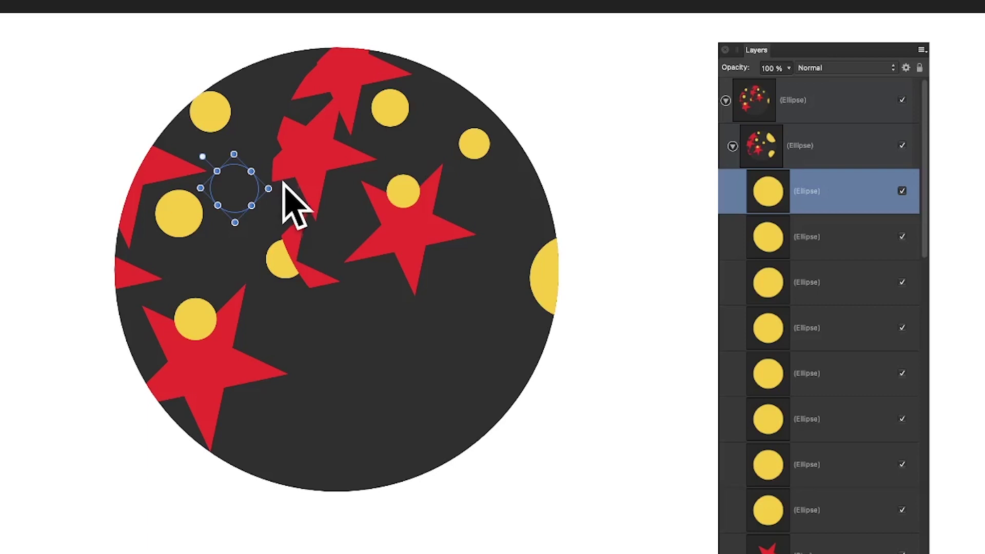
pyautogui.click(293, 139)
pyautogui.moveTo(293, 138); pyautogui.dragTo(319, 157)
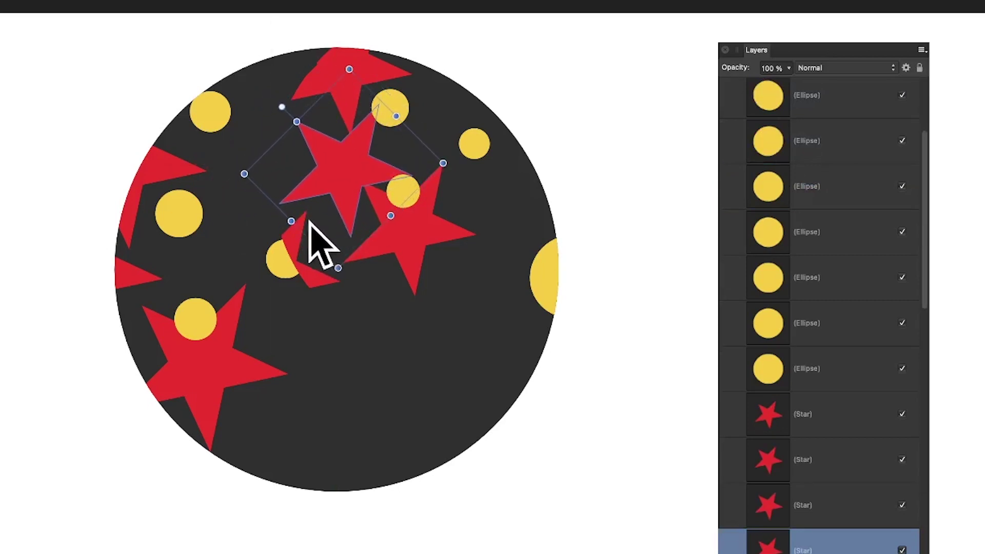
pyautogui.click(309, 286)
pyautogui.moveTo(311, 284); pyautogui.dragTo(380, 303)
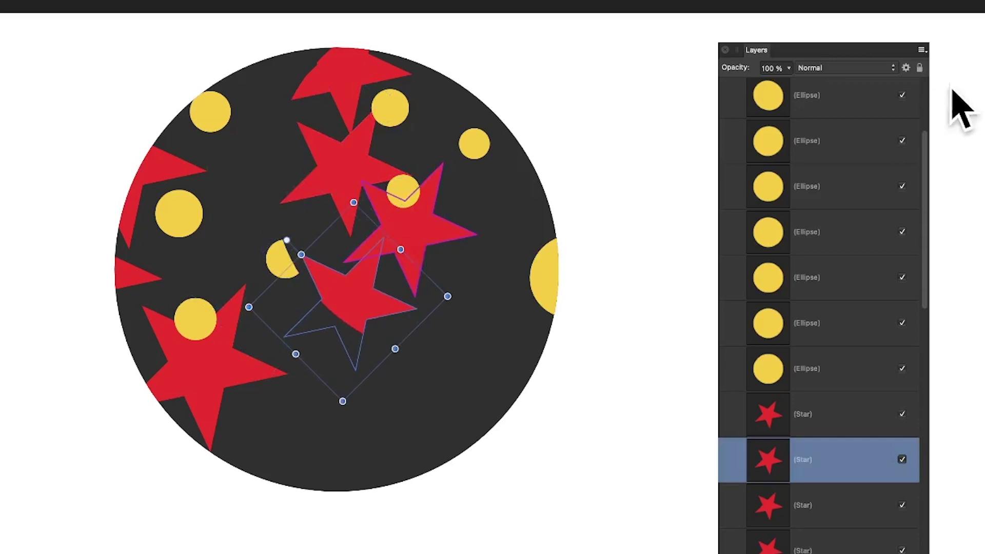
pyautogui.scroll(10, 893, 251)
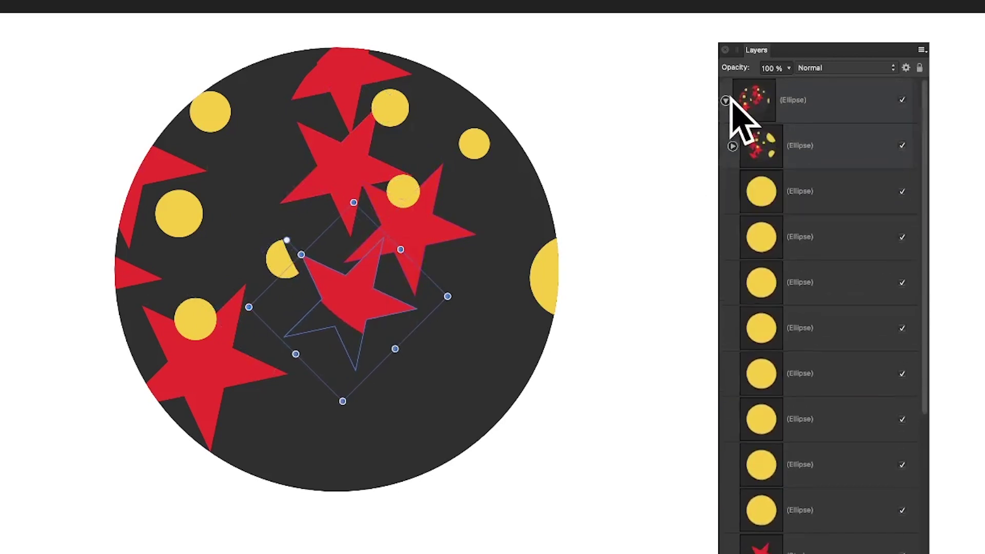
# Shrink the polka-dot circle group, move it left, and duplicate it into four overlapping copies.
pyautogui.click(726, 100)
pyautogui.click(767, 108)
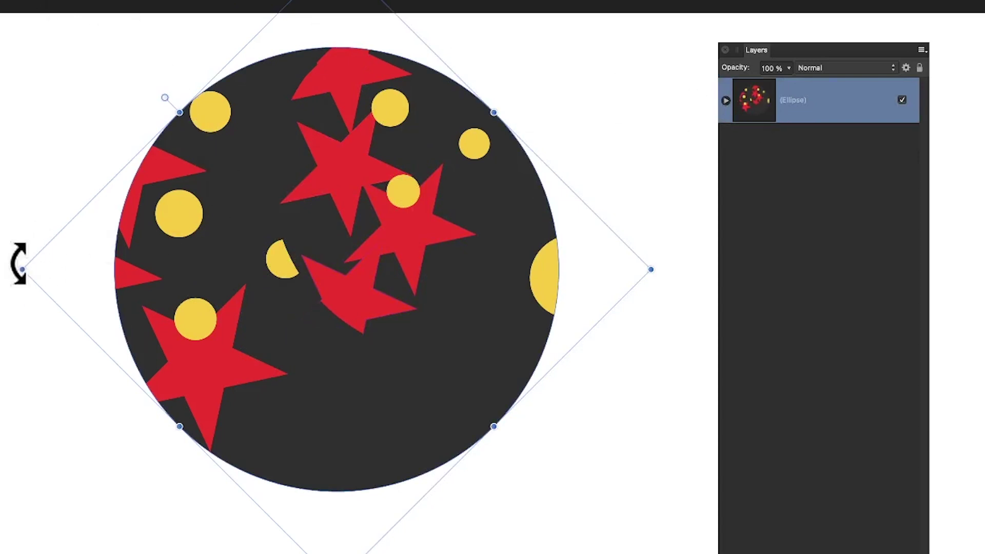
pyautogui.moveTo(24, 267); pyautogui.dragTo(211, 257)
pyautogui.moveTo(429, 241); pyautogui.dragTo(208, 234)
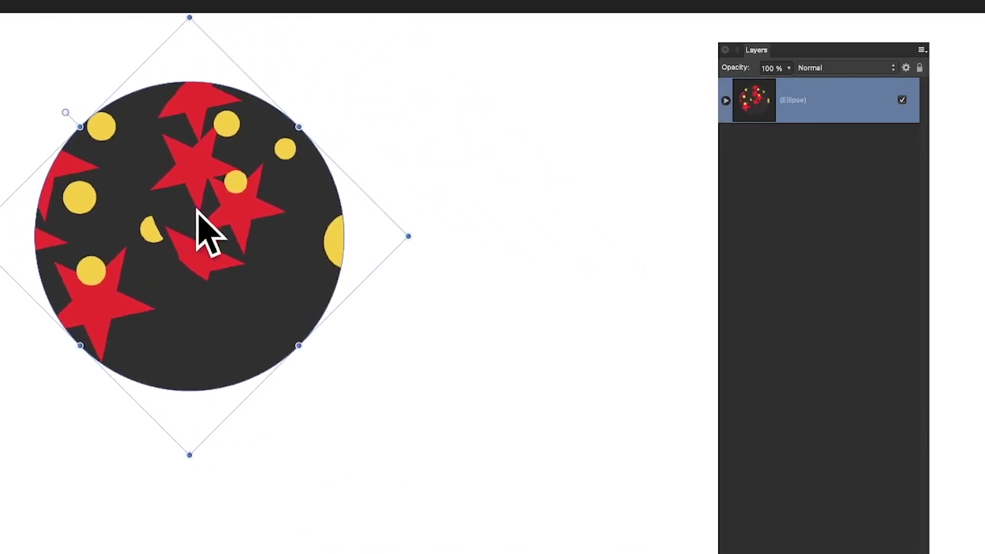
pyautogui.moveTo(191, 199); pyautogui.dragTo(355, 407)
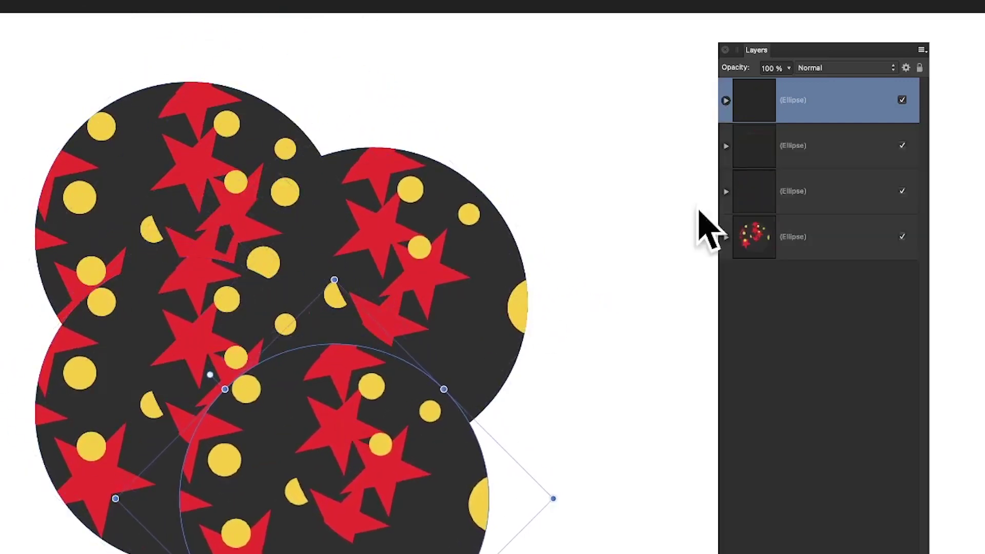
pyautogui.keyDown('shift'); pyautogui.click(764, 236); pyautogui.keyUp('shift')
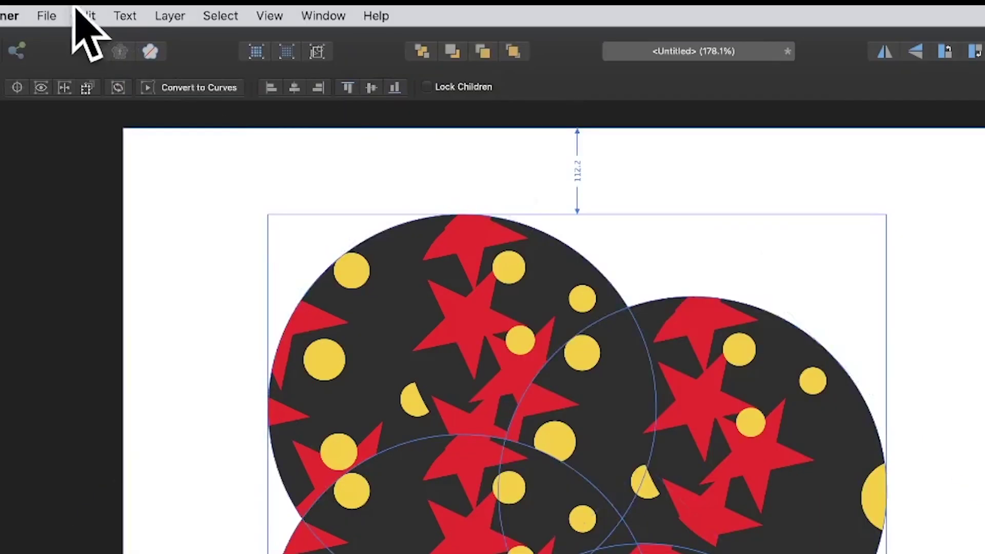
# Cut the four circles, draw a wide yellow rectangle, and paste the circles inside it.
pyautogui.click(84, 16)
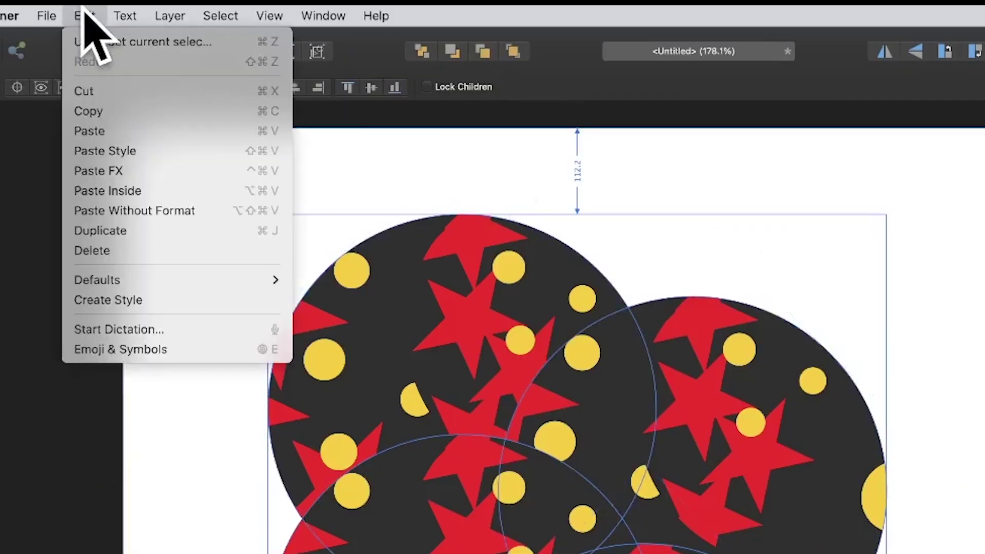
pyautogui.click(90, 91)
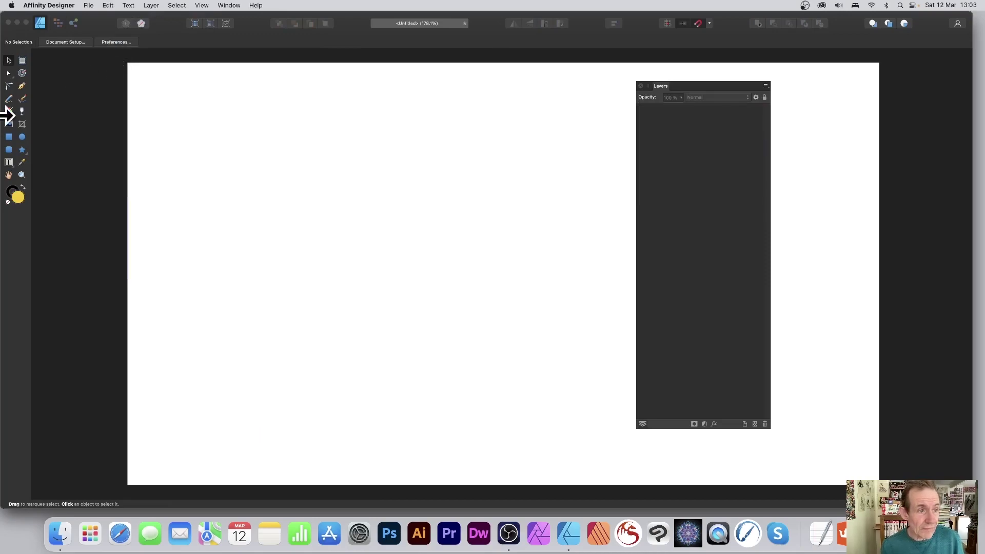
pyautogui.click(8, 135)
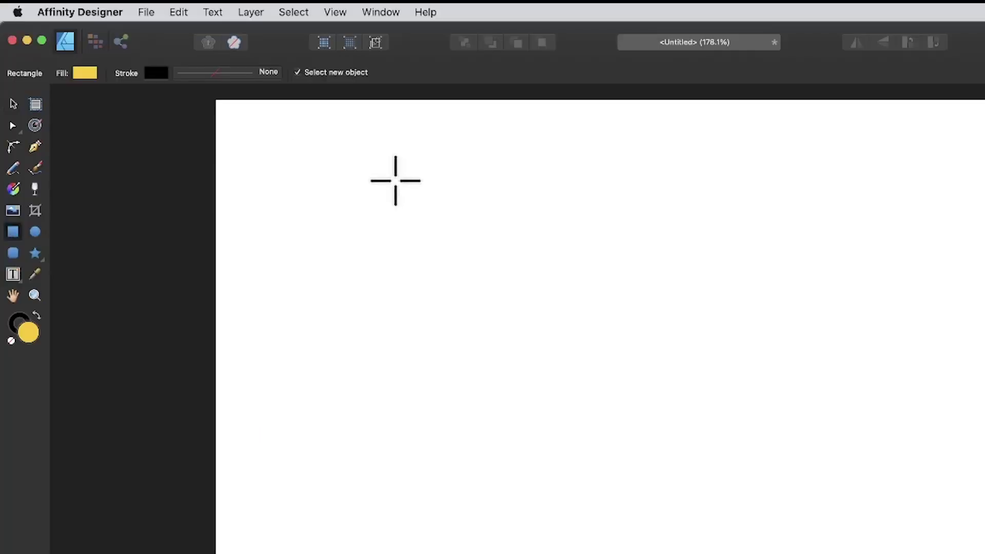
pyautogui.moveTo(238, 106); pyautogui.dragTo(515, 359)
pyautogui.moveTo(858, 553); pyautogui.dragTo(958, 553)
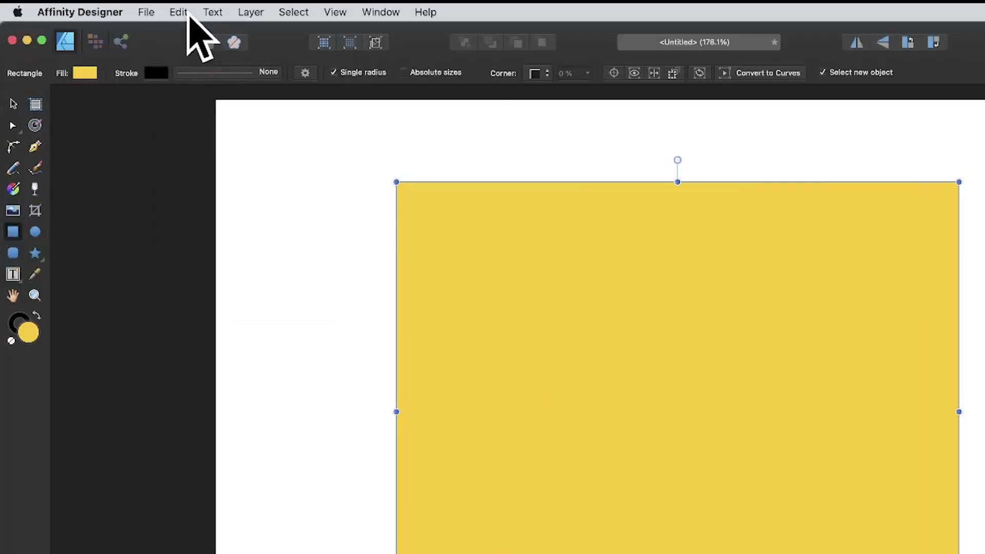
pyautogui.click(187, 15)
pyautogui.click(218, 161)
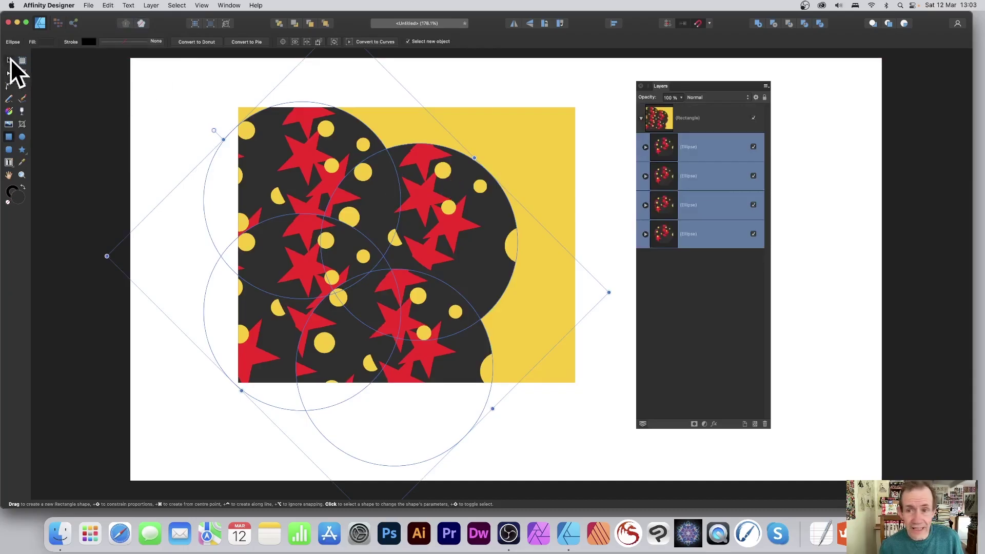
# Shift the clipped circles up and right, nudge the rectangle, then delete it.
pyautogui.click(14, 104)
pyautogui.moveTo(399, 217); pyautogui.dragTo(519, 152)
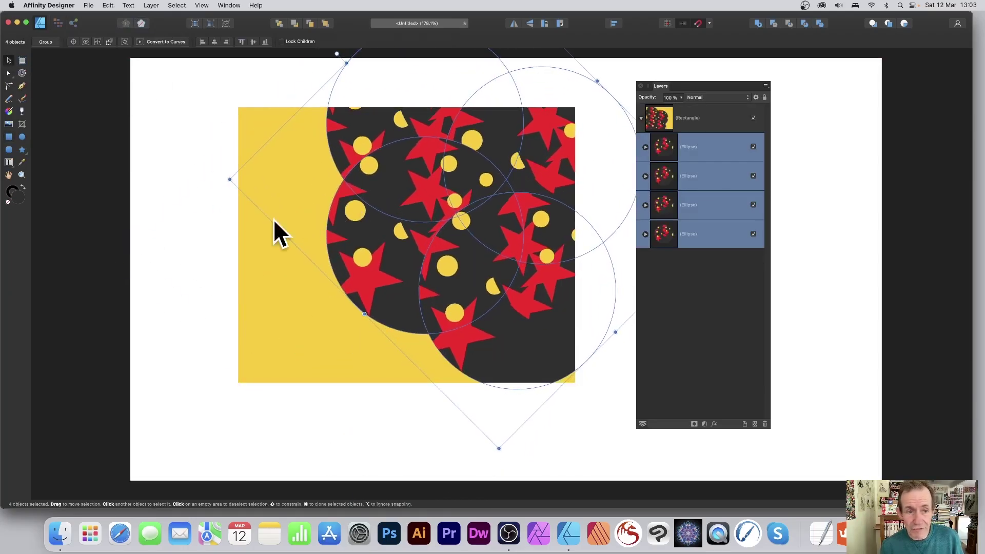
pyautogui.press('super+d')
pyautogui.moveTo(385, 245); pyautogui.dragTo(411, 242)
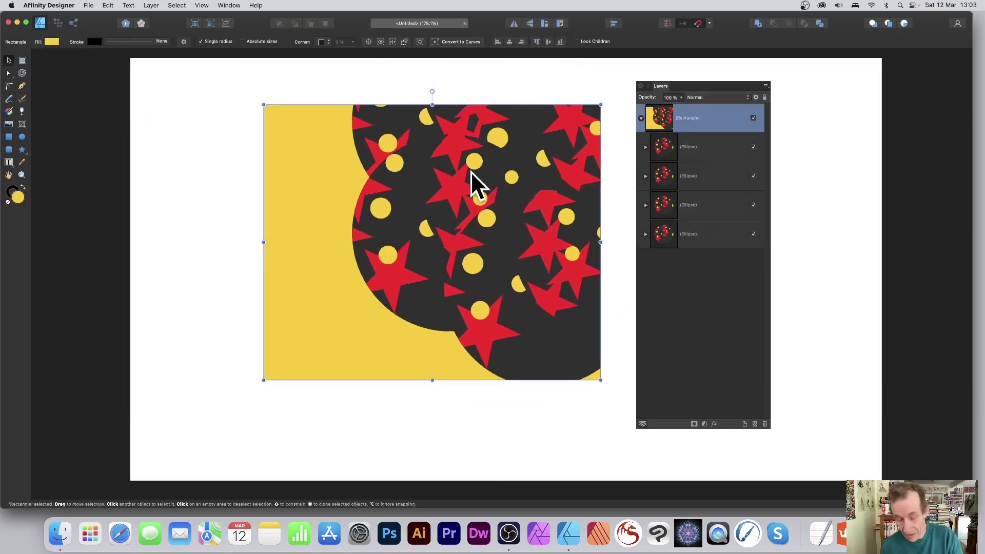
pyautogui.press('Delete')
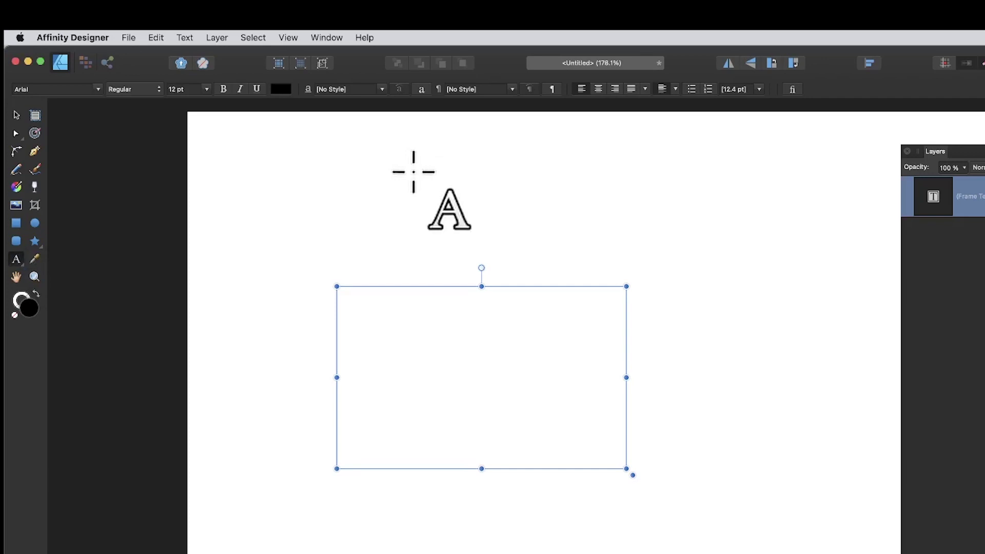
# Add the art text 'text', scale it to about 703 pt, and move it left across the page.
pyautogui.press('Escape')
pyautogui.click(396, 205)
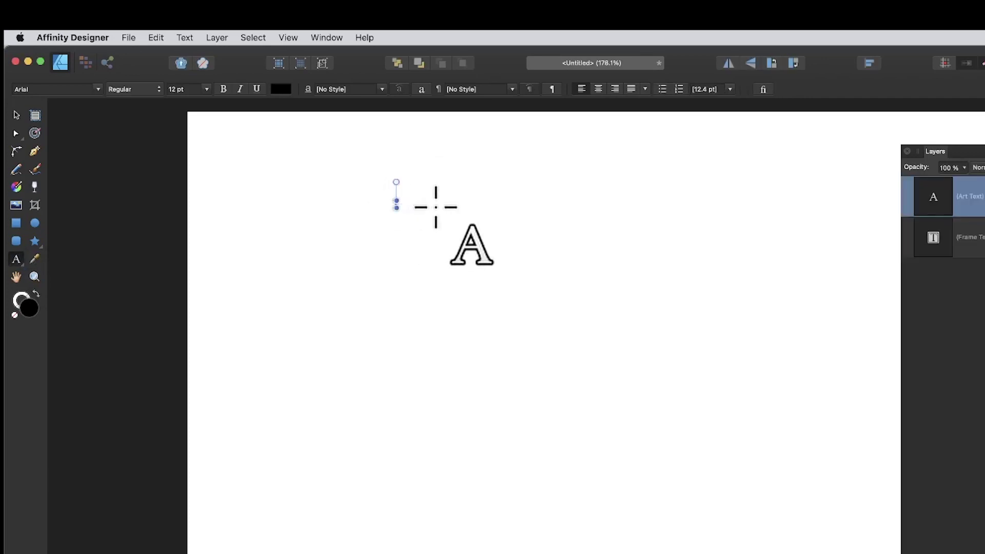
pyautogui.press('Escape')
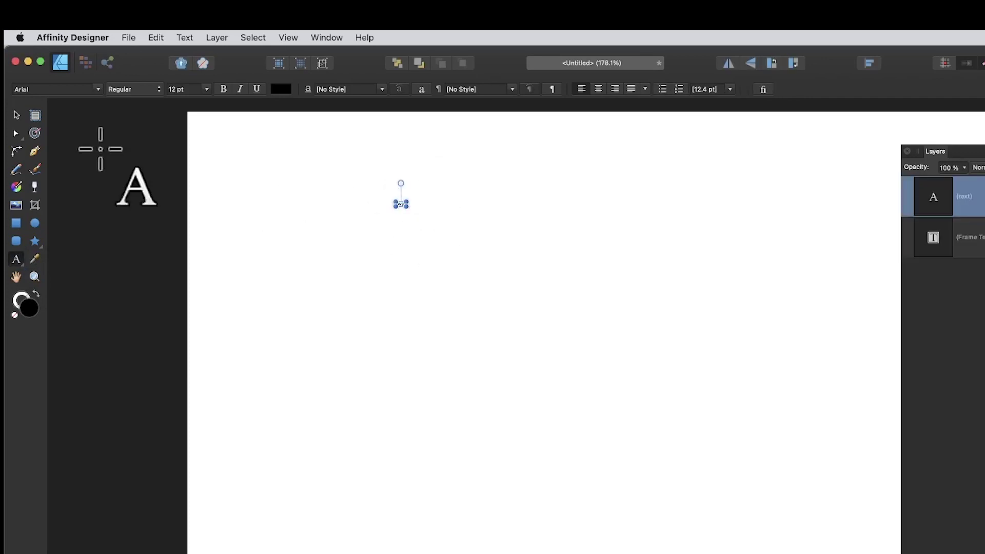
pyautogui.click(17, 115)
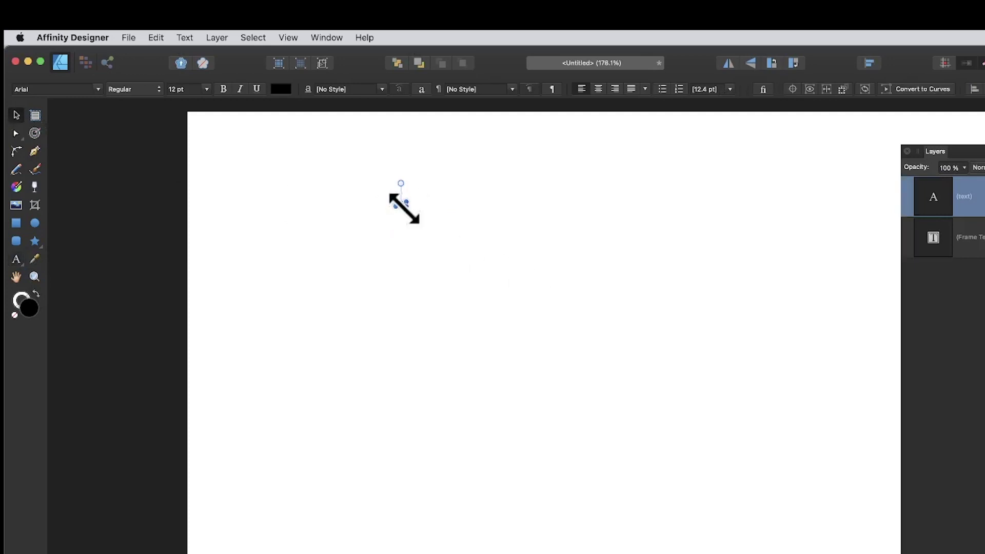
pyautogui.moveTo(404, 209); pyautogui.dragTo(826, 440)
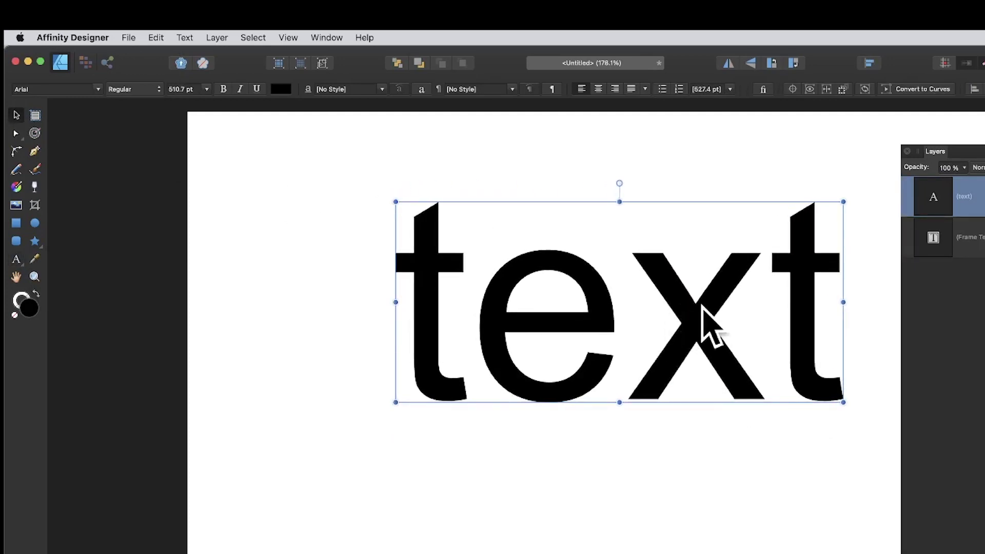
pyautogui.moveTo(702, 307); pyautogui.dragTo(564, 314)
pyautogui.moveTo(704, 408); pyautogui.dragTo(823, 482)
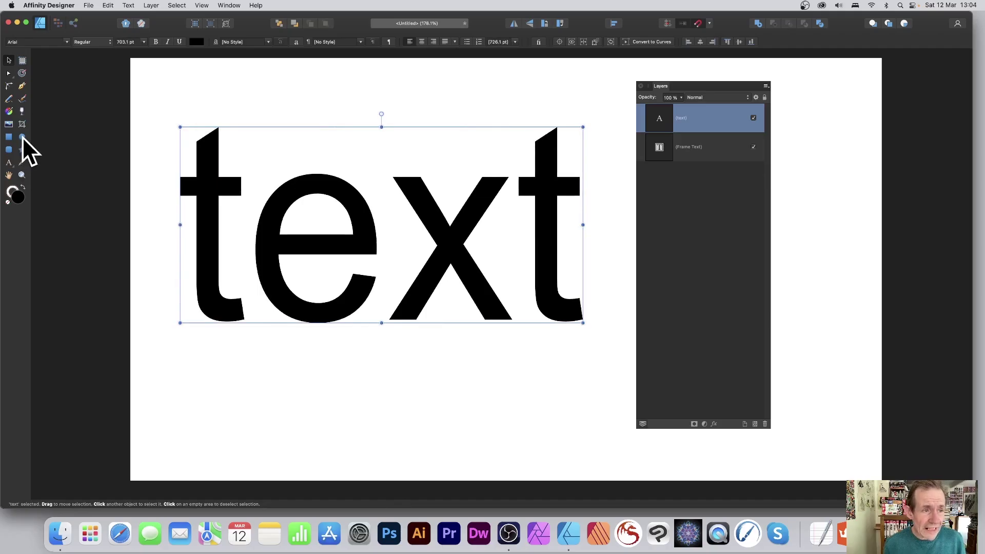
# Draw a yellow circle above the word and cut it to the clipboard.
pyautogui.click(22, 138)
pyautogui.moveTo(187, 77); pyautogui.dragTo(233, 123)
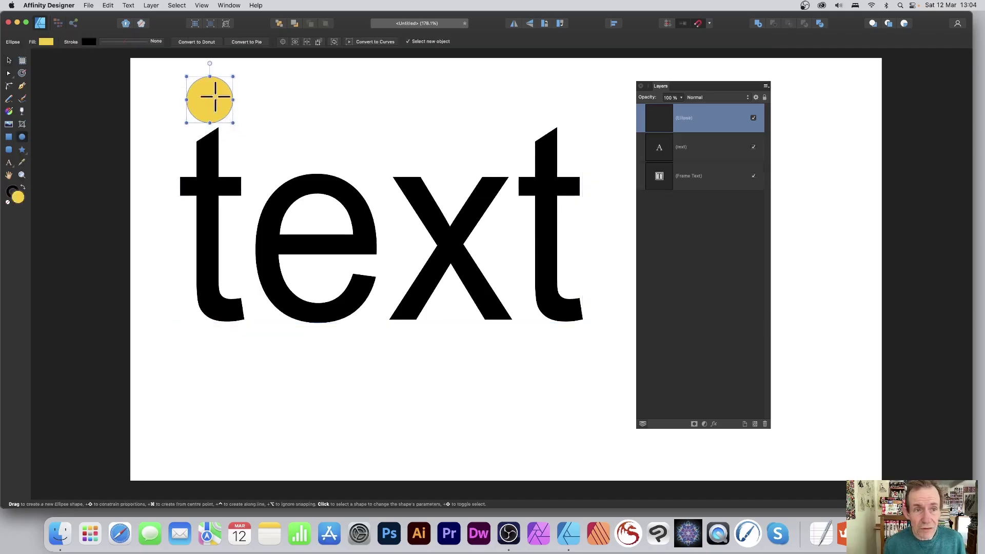
pyautogui.click(9, 61)
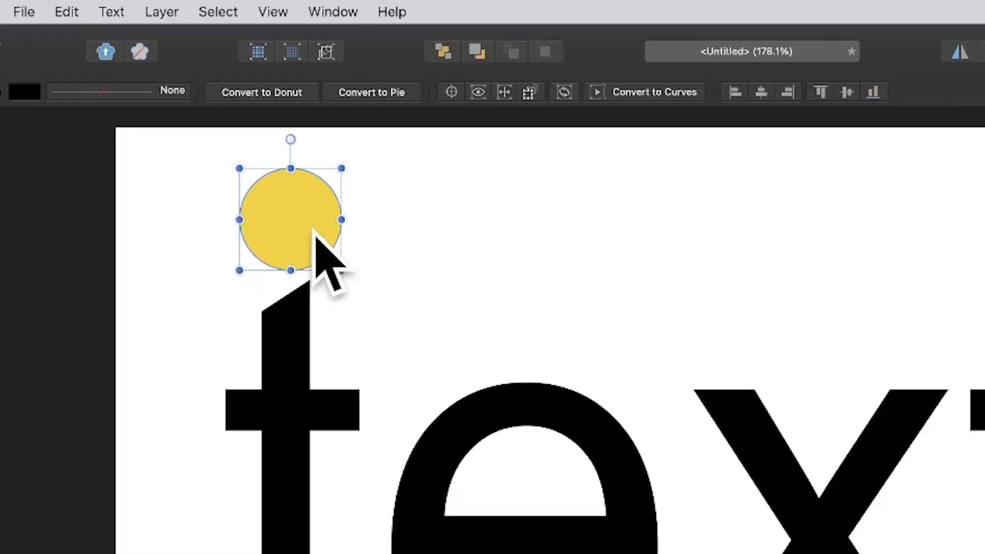
pyautogui.click(65, 11)
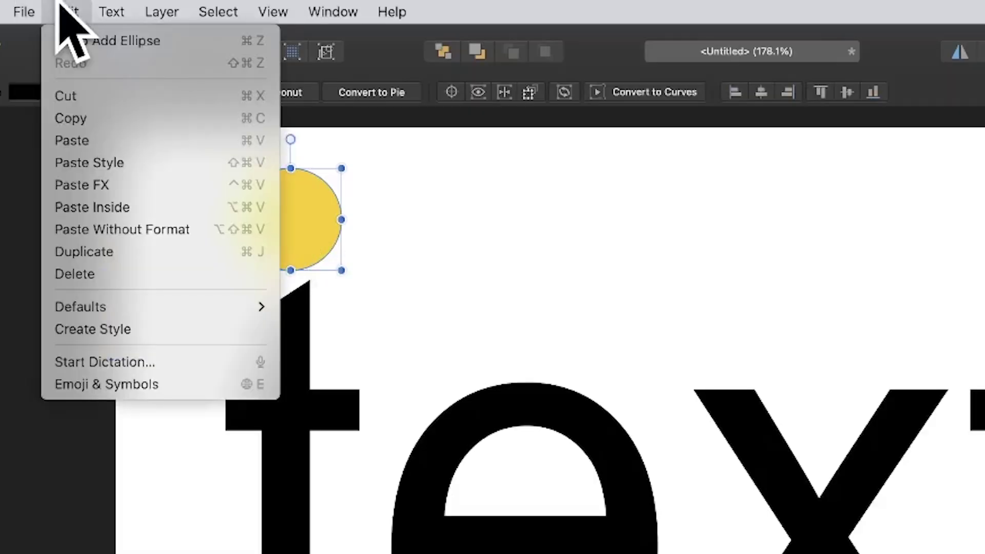
pyautogui.click(72, 92)
# Paste the yellow circle inside the word text and position it at the top of the t.
pyautogui.moveTo(304, 166); pyautogui.dragTo(330, 148)
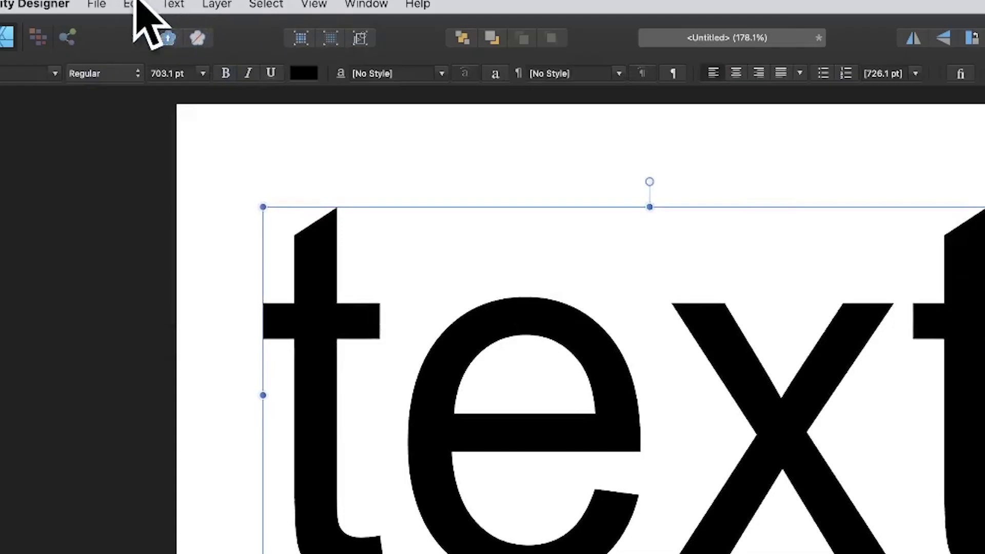
pyautogui.click(134, 4)
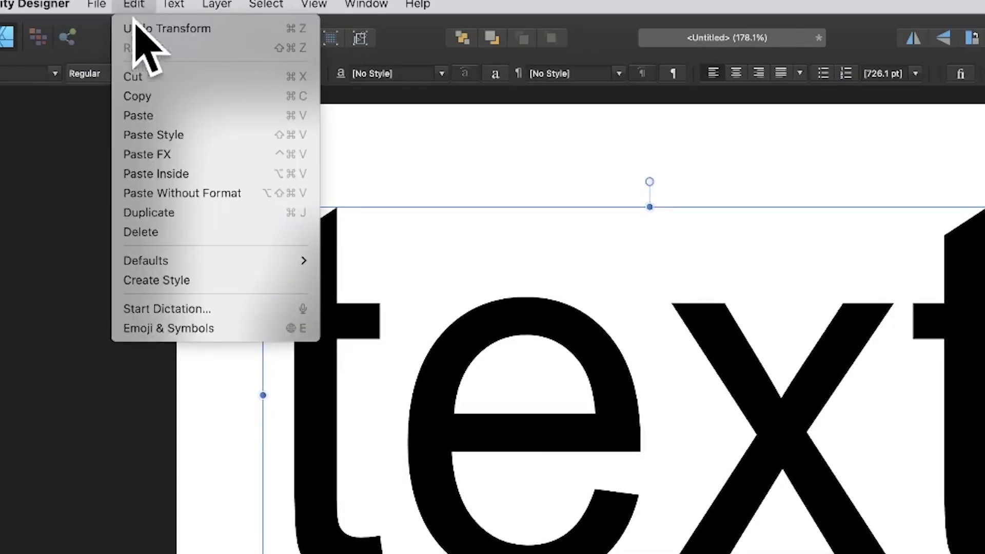
pyautogui.click(169, 169)
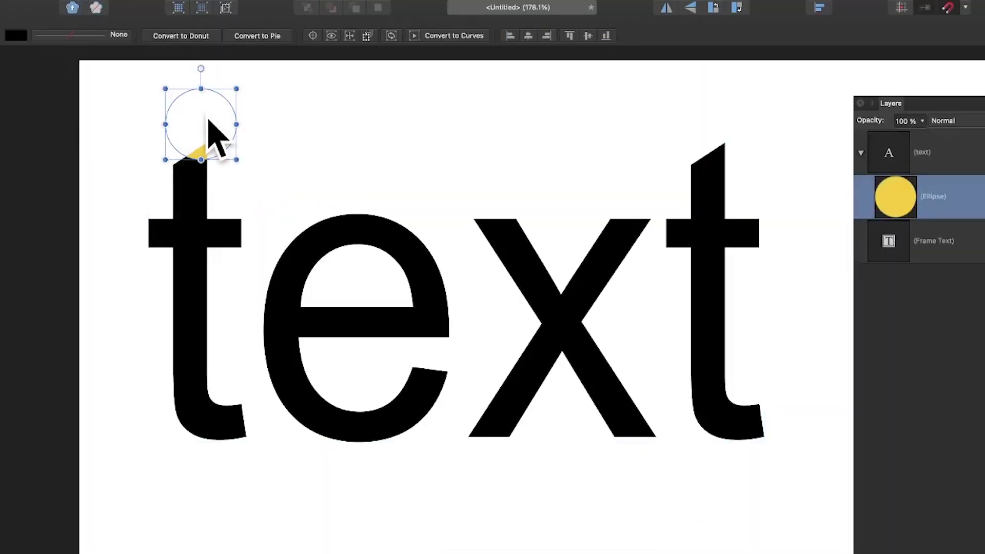
pyautogui.moveTo(339, 175); pyautogui.dragTo(303, 238)
pyautogui.moveTo(181, 166); pyautogui.dragTo(181, 166)
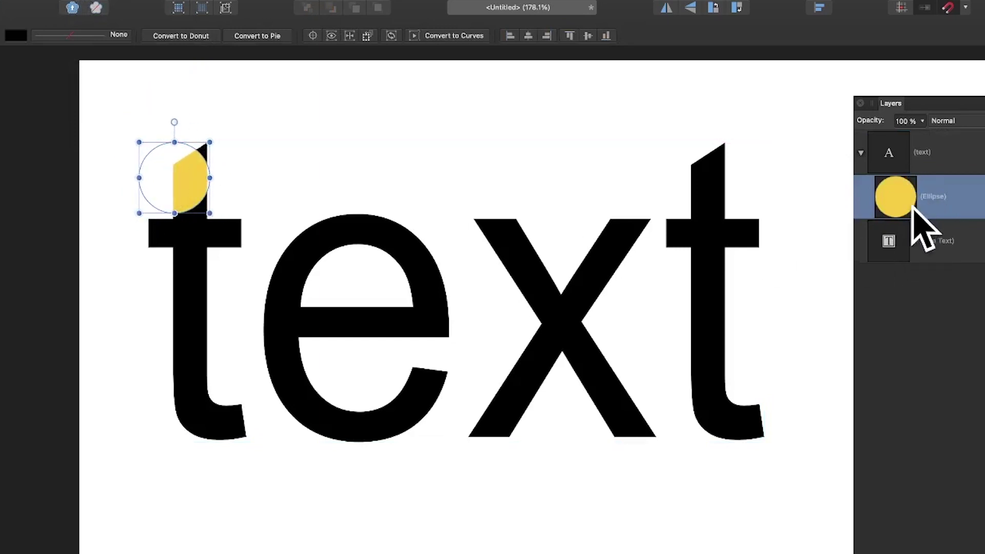
# Delete the leftover Frame Text layer and select the clipped yellow circle.
pyautogui.click(896, 247)
pyautogui.press('Delete')
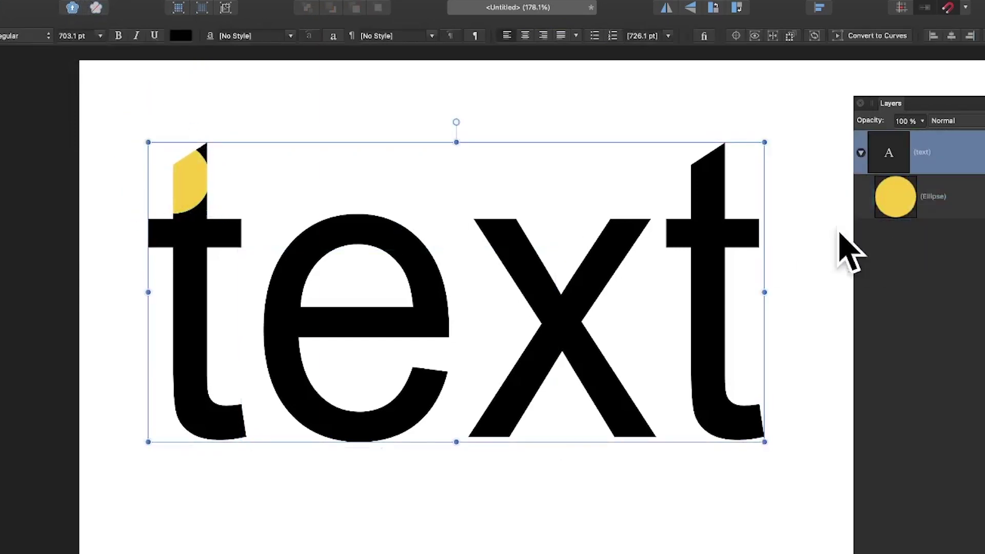
pyautogui.click(897, 206)
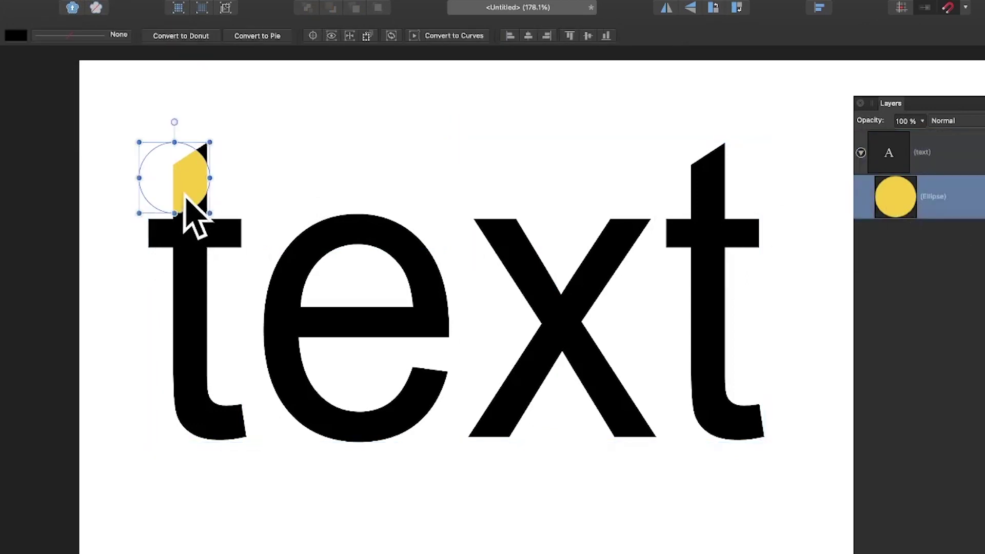
# Duplicate the yellow circle down the t and around the e, shrinking one copy into a small dot.
pyautogui.moveTo(193, 215); pyautogui.dragTo(420, 304)
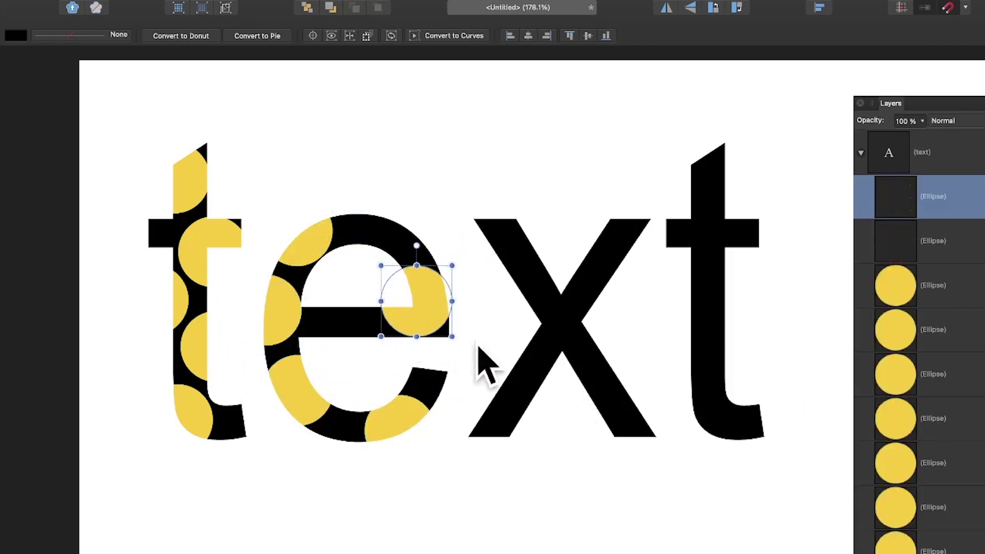
pyautogui.moveTo(447, 335); pyautogui.dragTo(427, 276)
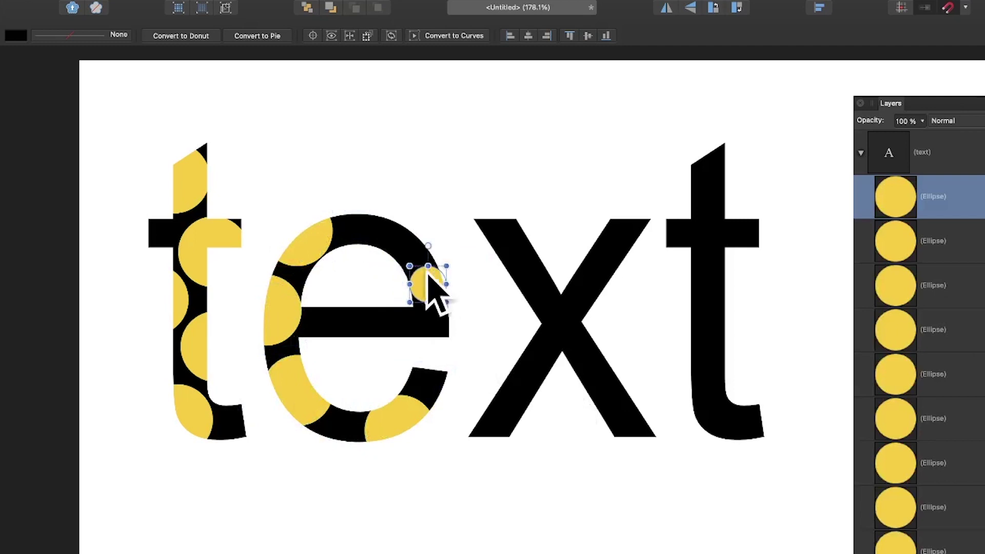
# Make the small dot red, copy red dots onto the x and final t, and shrink the word to 436.3 pt.
pyautogui.click(16, 36)
pyautogui.click(82, 136)
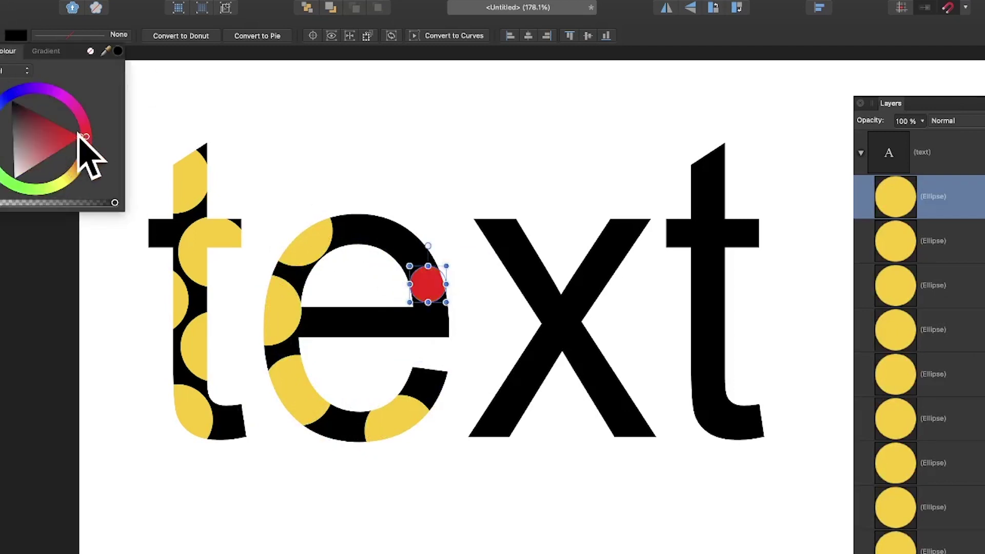
pyautogui.click(431, 293)
pyautogui.moveTo(431, 291); pyautogui.dragTo(705, 308)
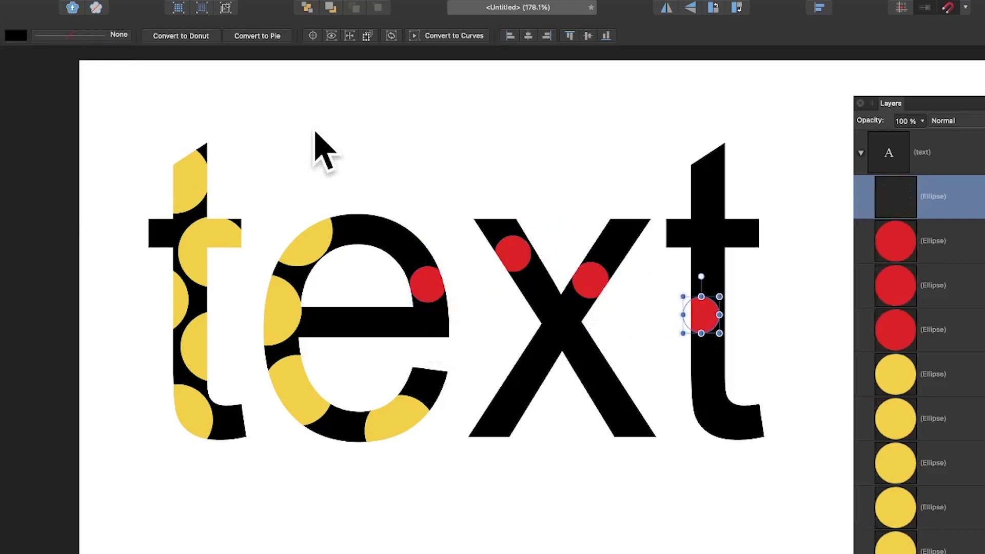
pyautogui.click(88, 87)
pyautogui.moveTo(88, 88); pyautogui.dragTo(821, 469)
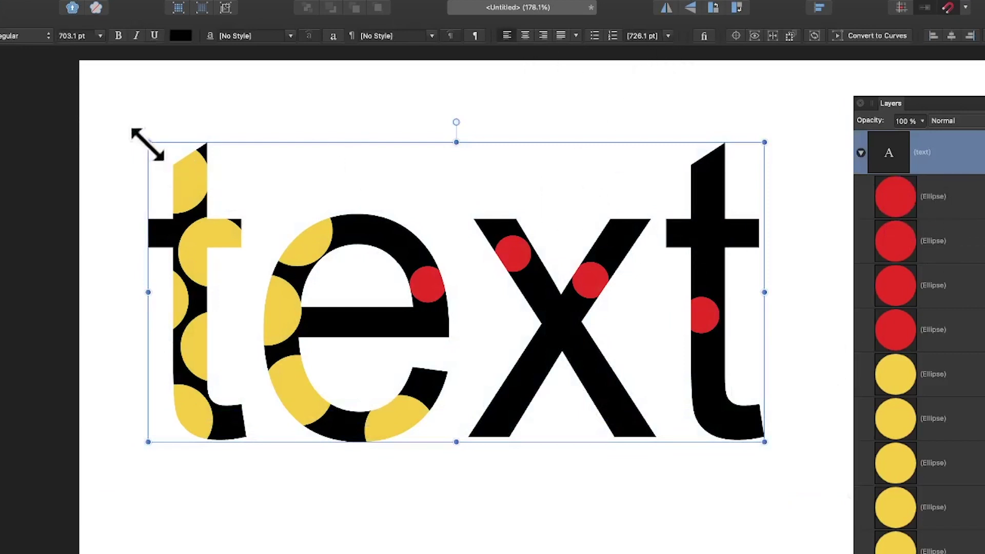
pyautogui.moveTo(149, 143); pyautogui.dragTo(308, 255)
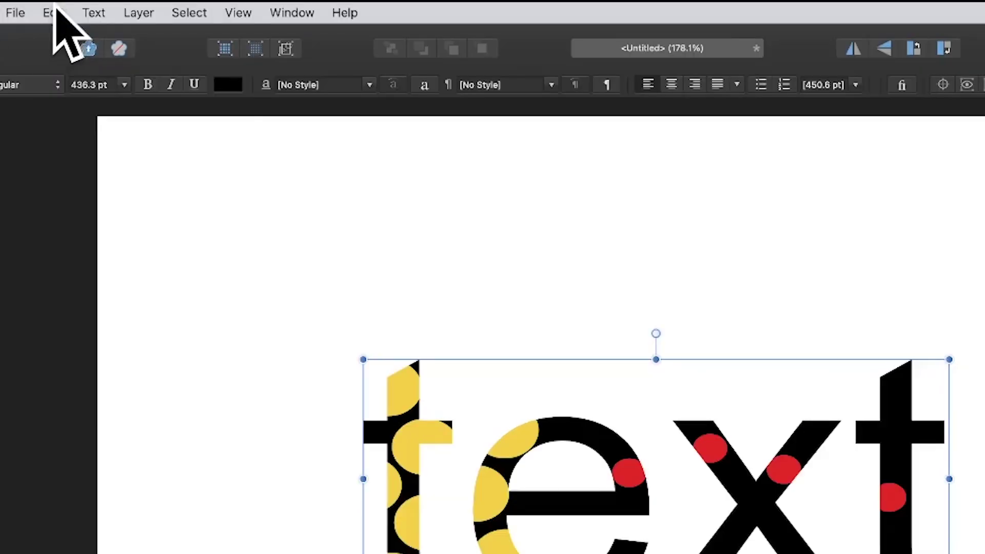
# Cut the dotted word, draw a large red circle, and paste the word inside it.
pyautogui.click(54, 12)
pyautogui.click(67, 88)
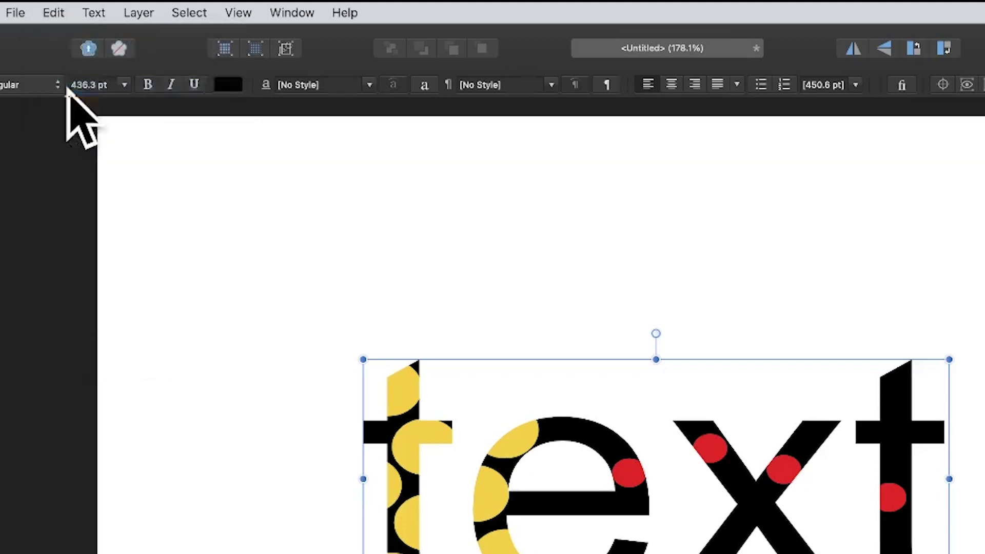
pyautogui.click(28, 234)
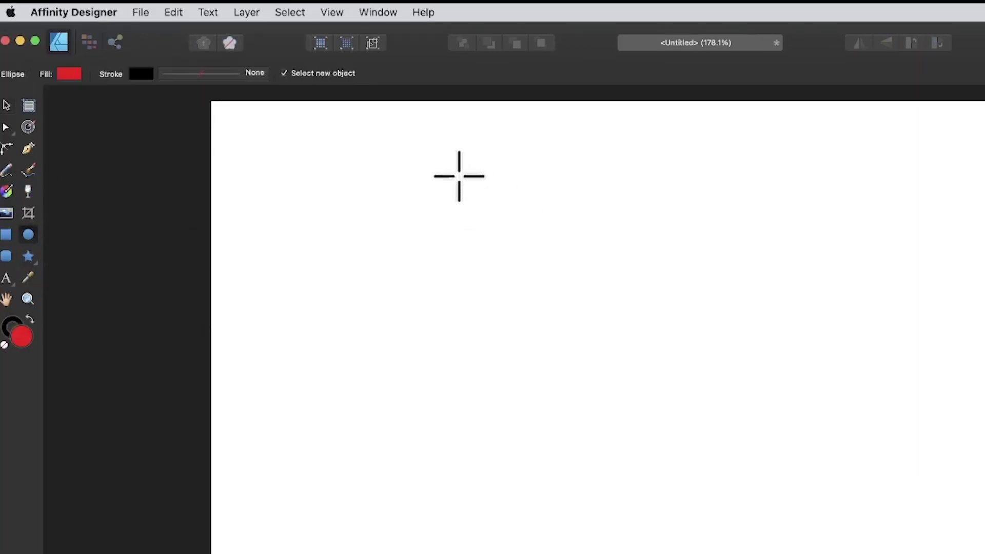
pyautogui.moveTo(459, 176)
pyautogui.mouseDown()
pyautogui.moveTo(924, 553)
pyautogui.moveTo(943, 553)
pyautogui.mouseUp()
pyautogui.click(174, 12)
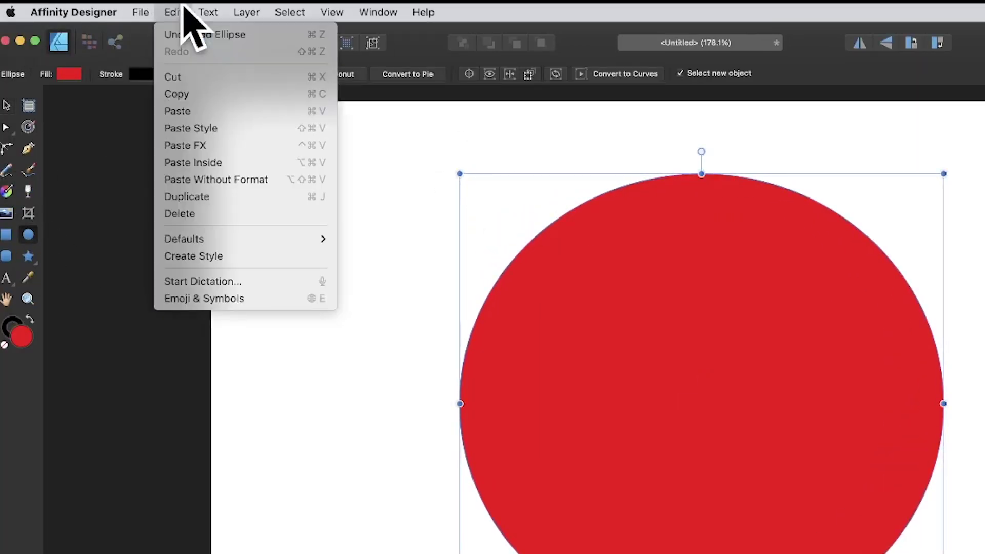
pyautogui.click(213, 163)
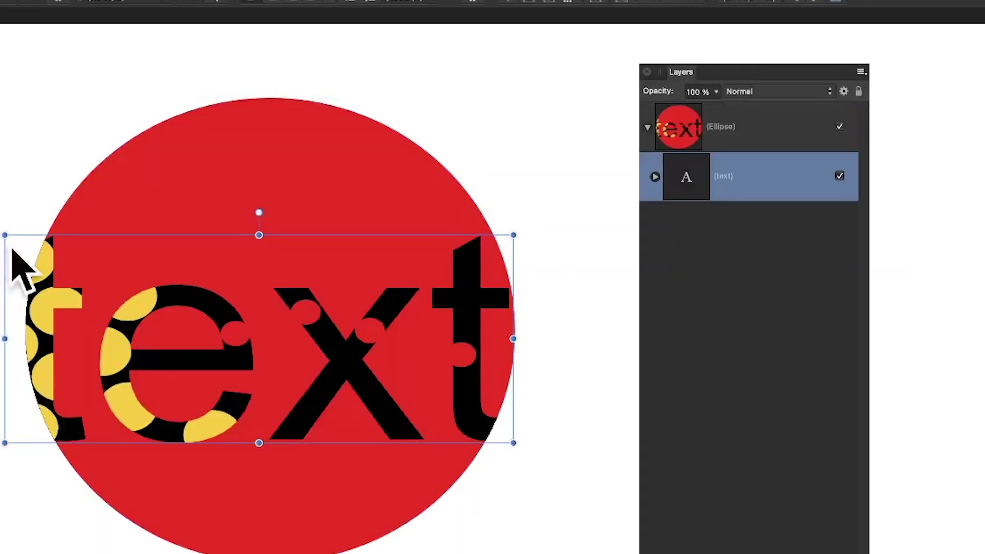
# Move the word to the red circle's top, duplicate it lower down, and expand its text layer.
pyautogui.moveTo(165, 307); pyautogui.dragTo(201, 300)
pyautogui.moveTo(260, 315); pyautogui.dragTo(415, 460)
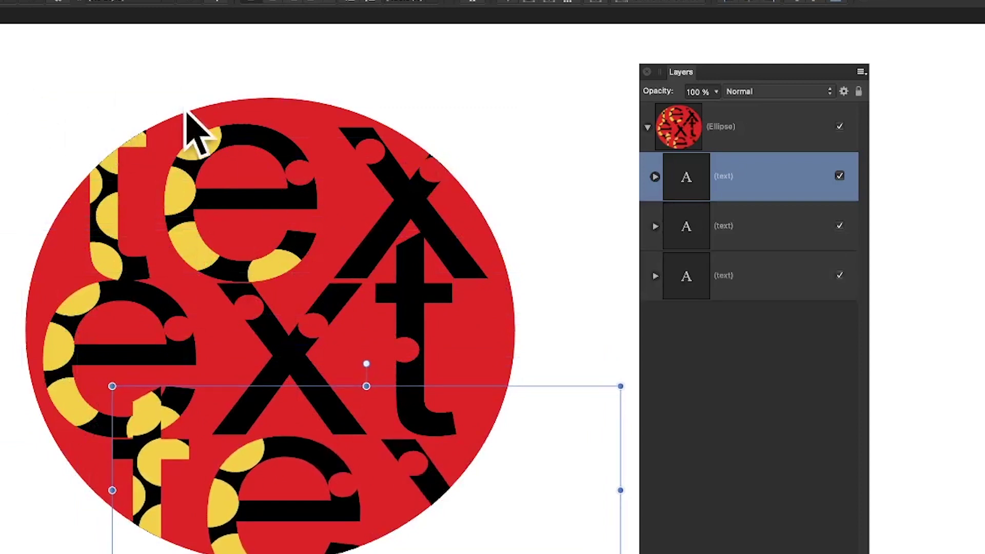
pyautogui.click(655, 177)
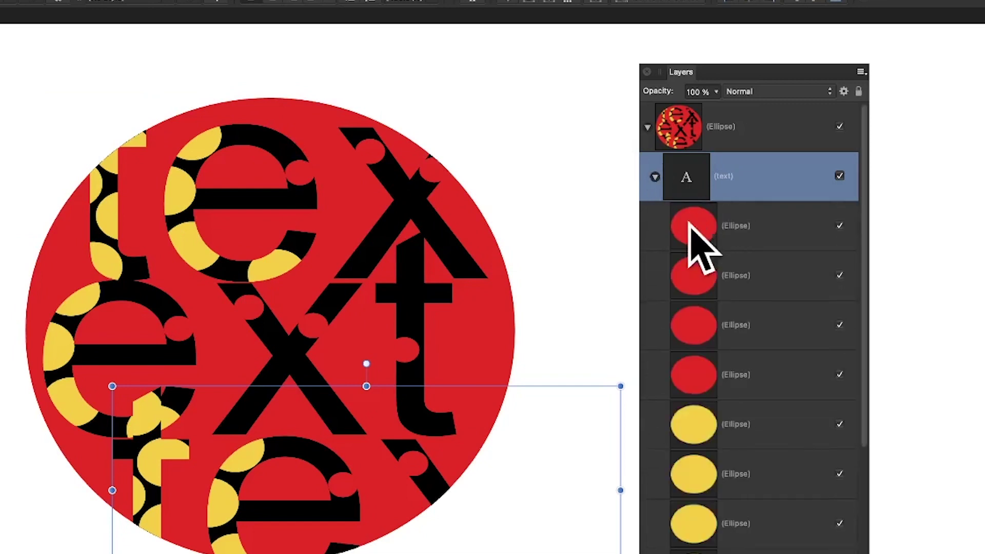
# Select the first yellow dot in the text and move it up into the lower 'e'.
pyautogui.click(700, 249)
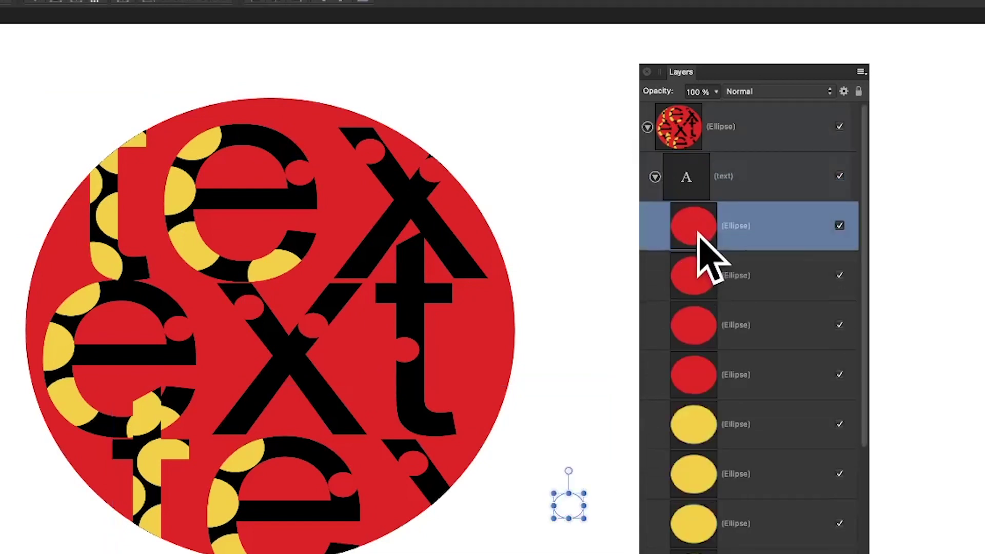
pyautogui.click(699, 431)
pyautogui.moveTo(323, 552); pyautogui.dragTo(298, 442)
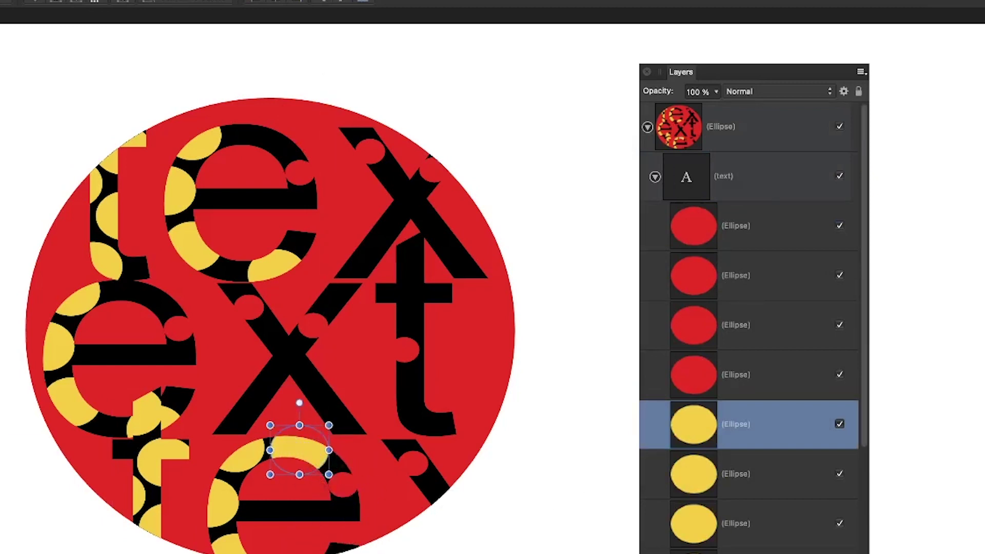
# Draw a small star, about 22.4 × 33.0 px, in the lower 'e', then deselect it.
pyautogui.moveTo(341, 508); pyautogui.dragTo(365, 533)
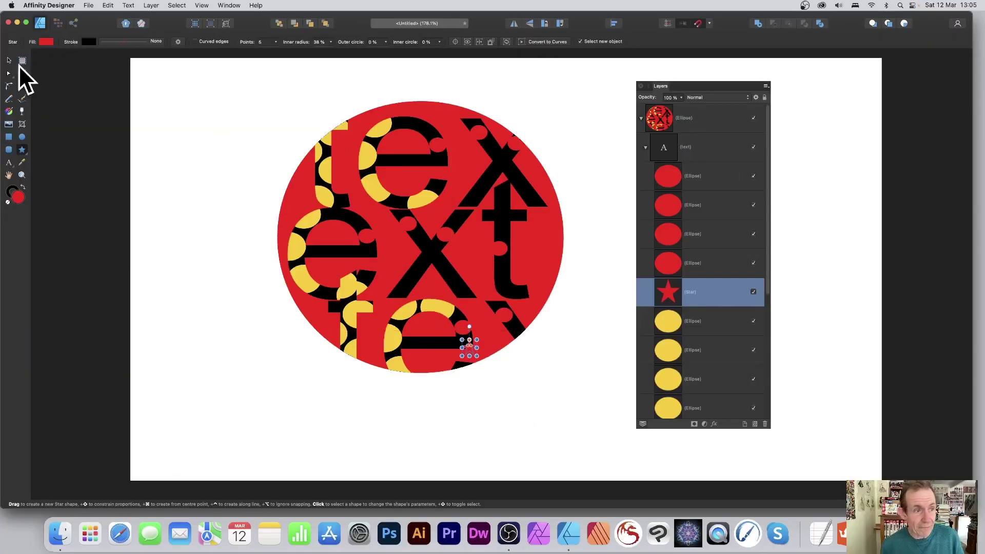
pyautogui.click(9, 60)
pyautogui.click(185, 230)
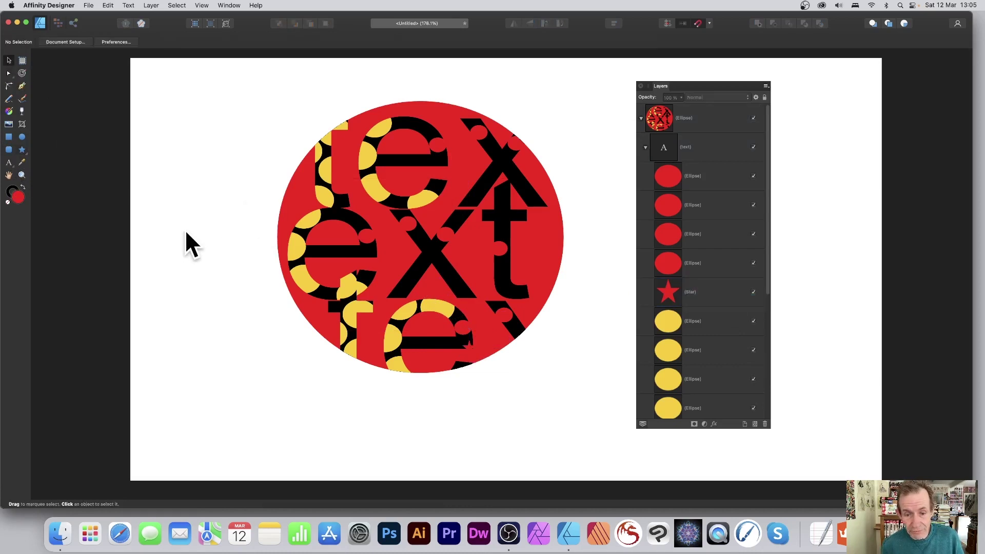